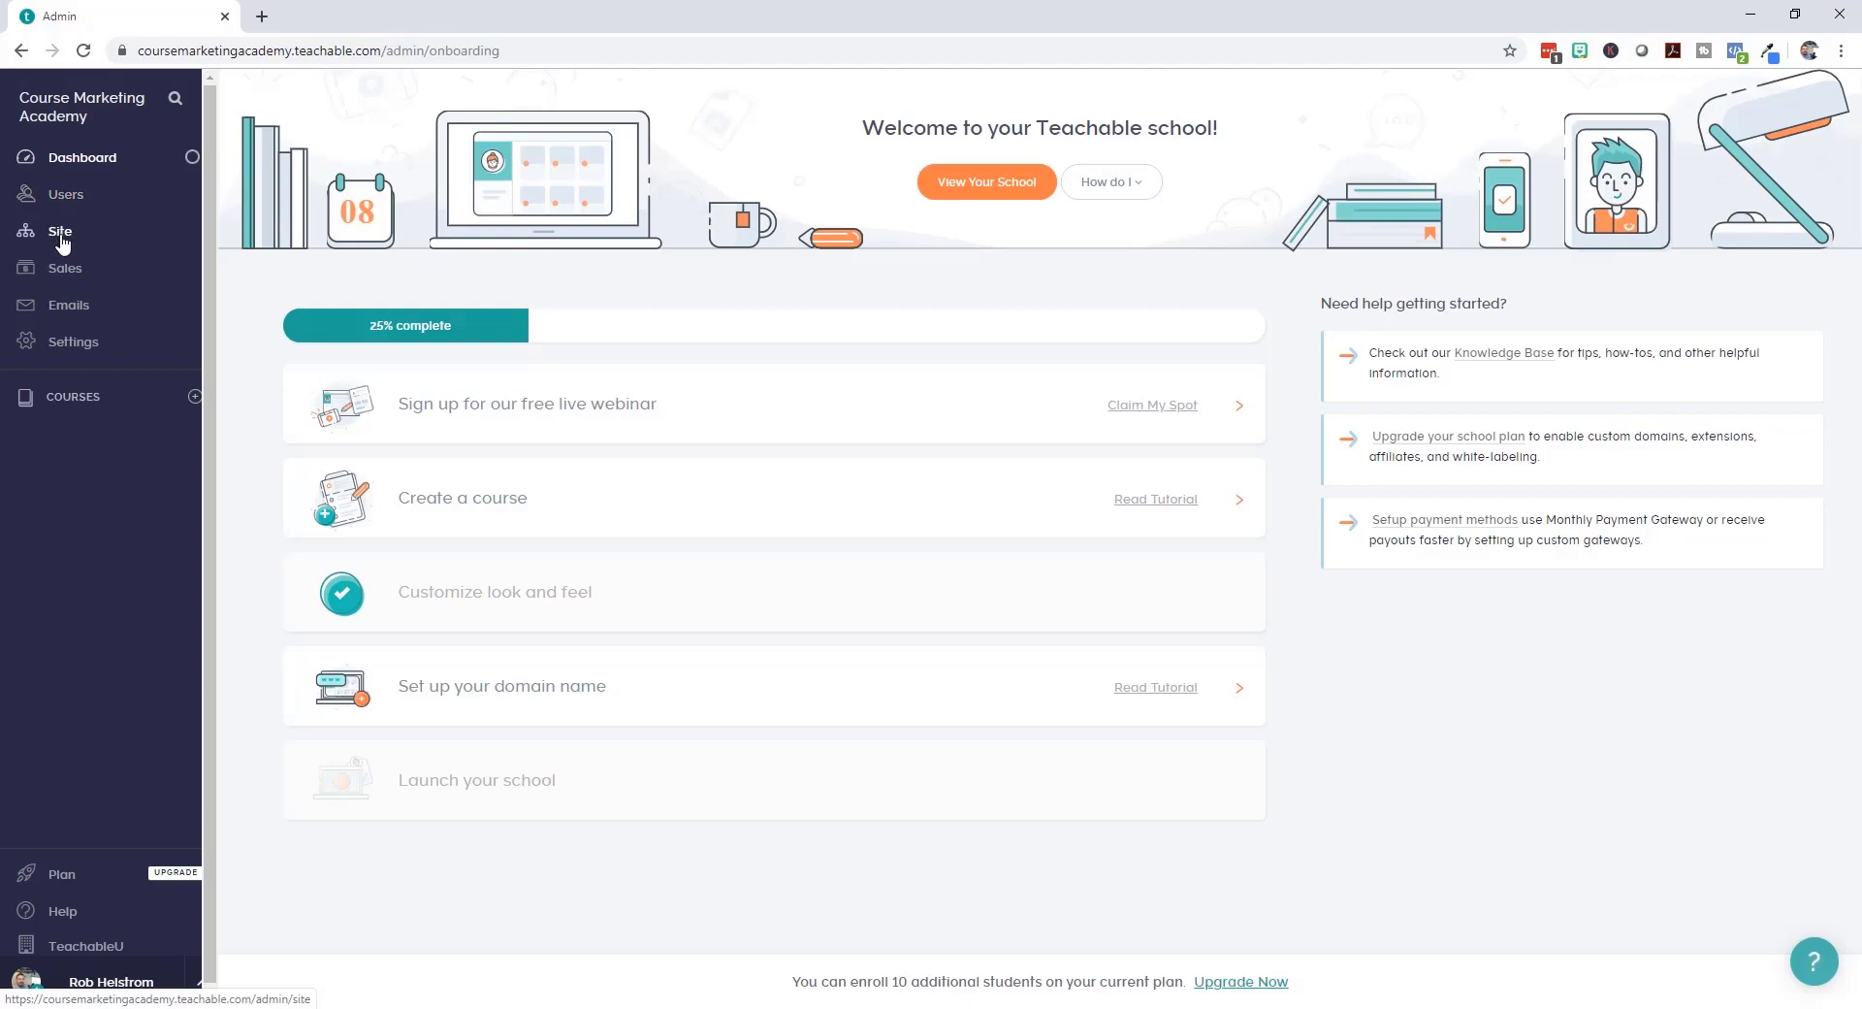
Step: Go to Site settings and show the Bios page with its single author bio
click(60, 233)
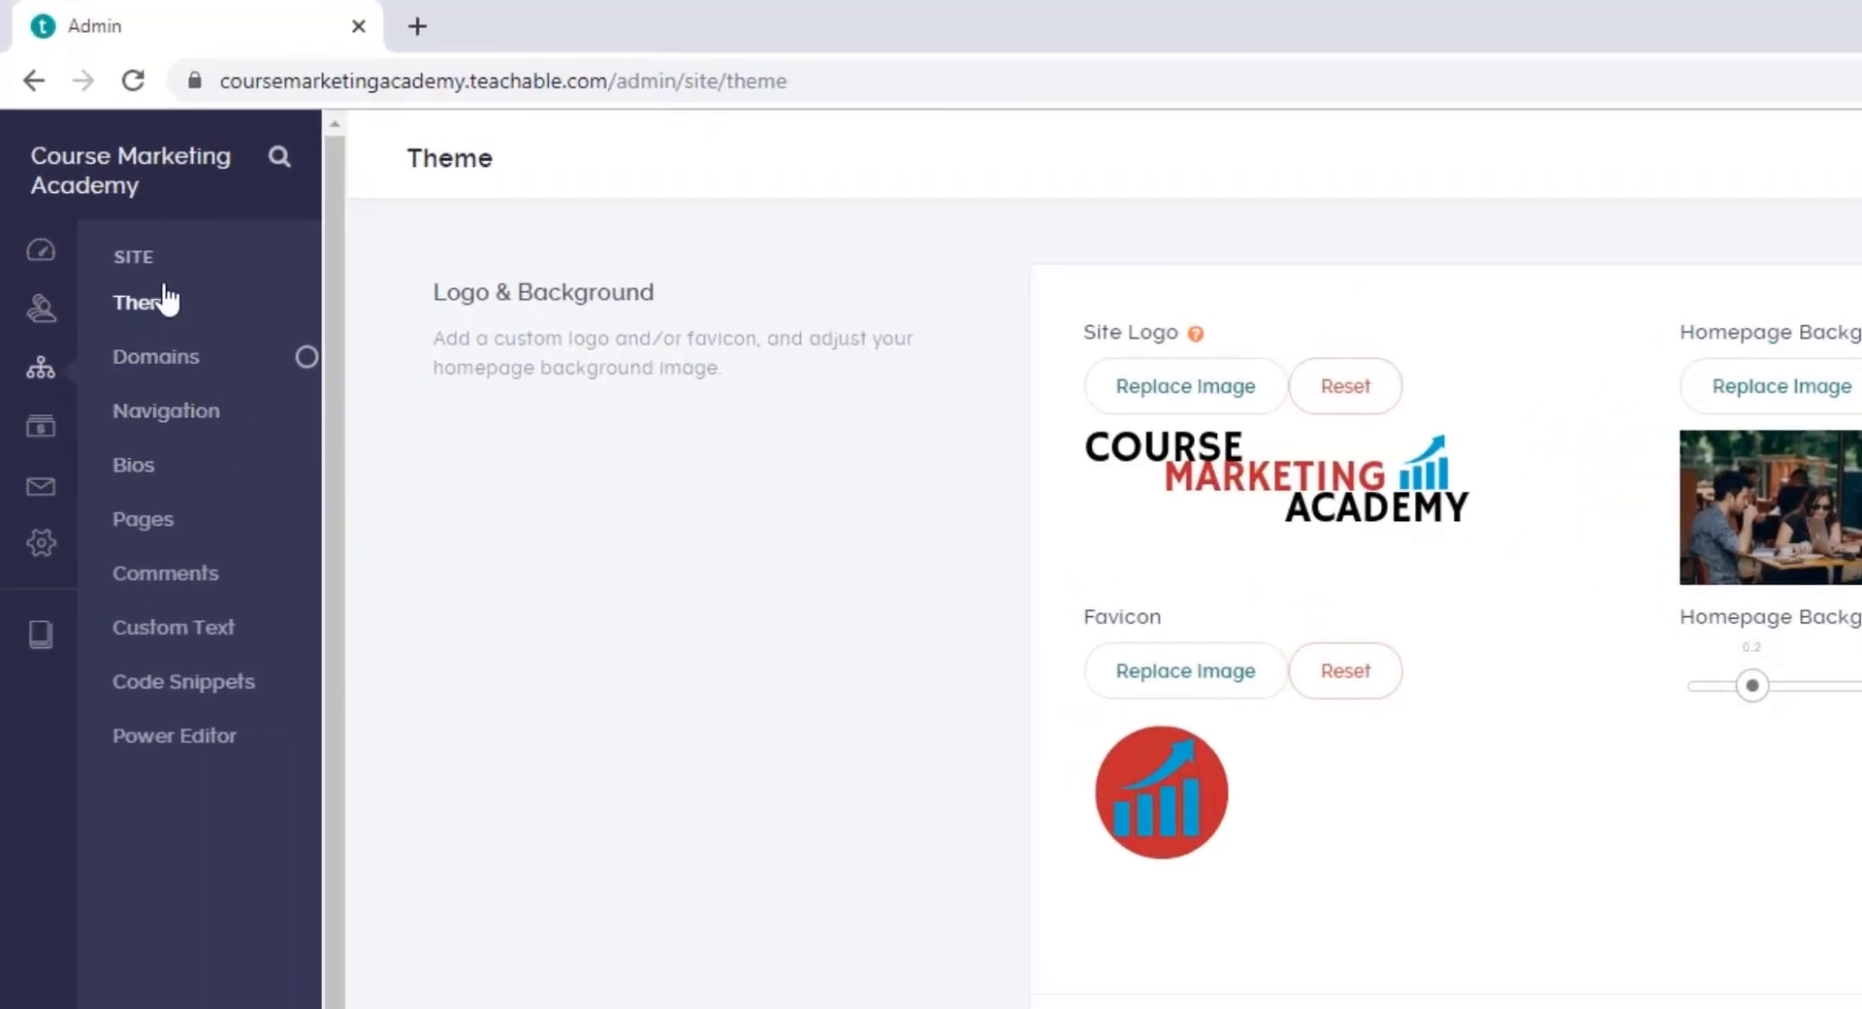
click(136, 469)
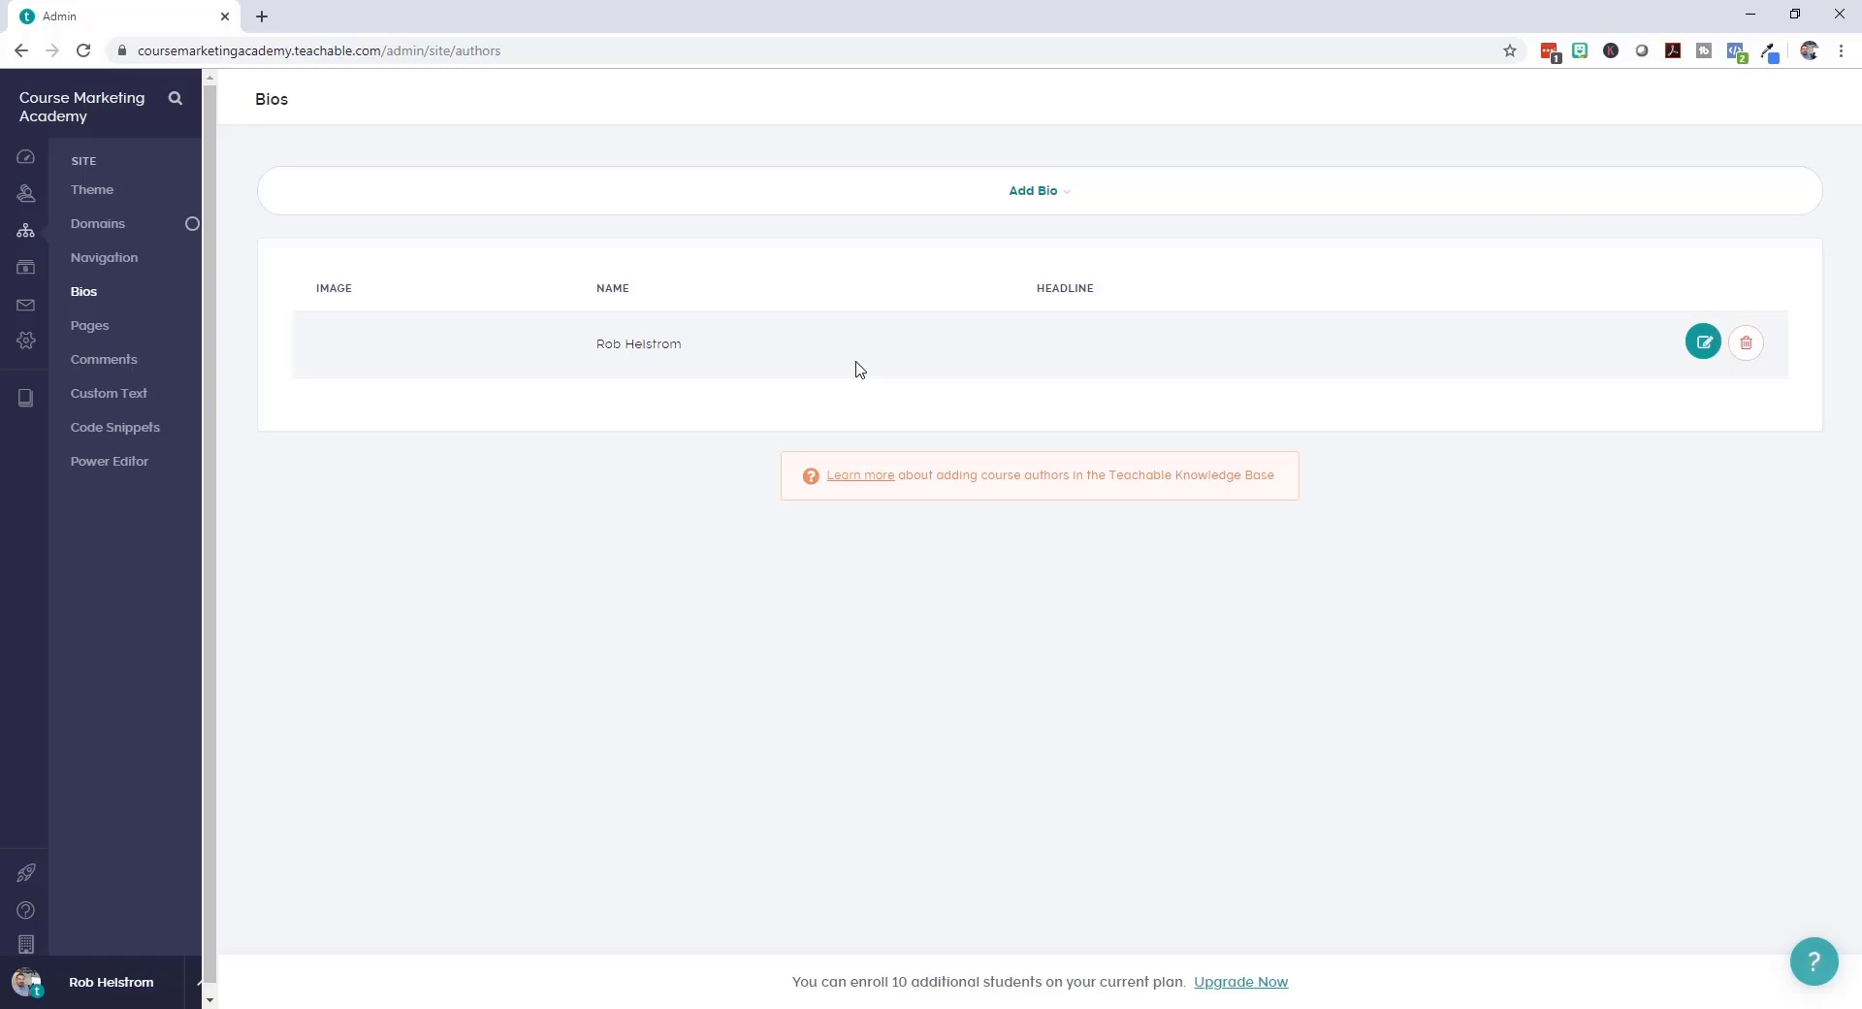
Step: Edit the existing instructor bio and enter the headline 'Your Instructor'
click(1701, 342)
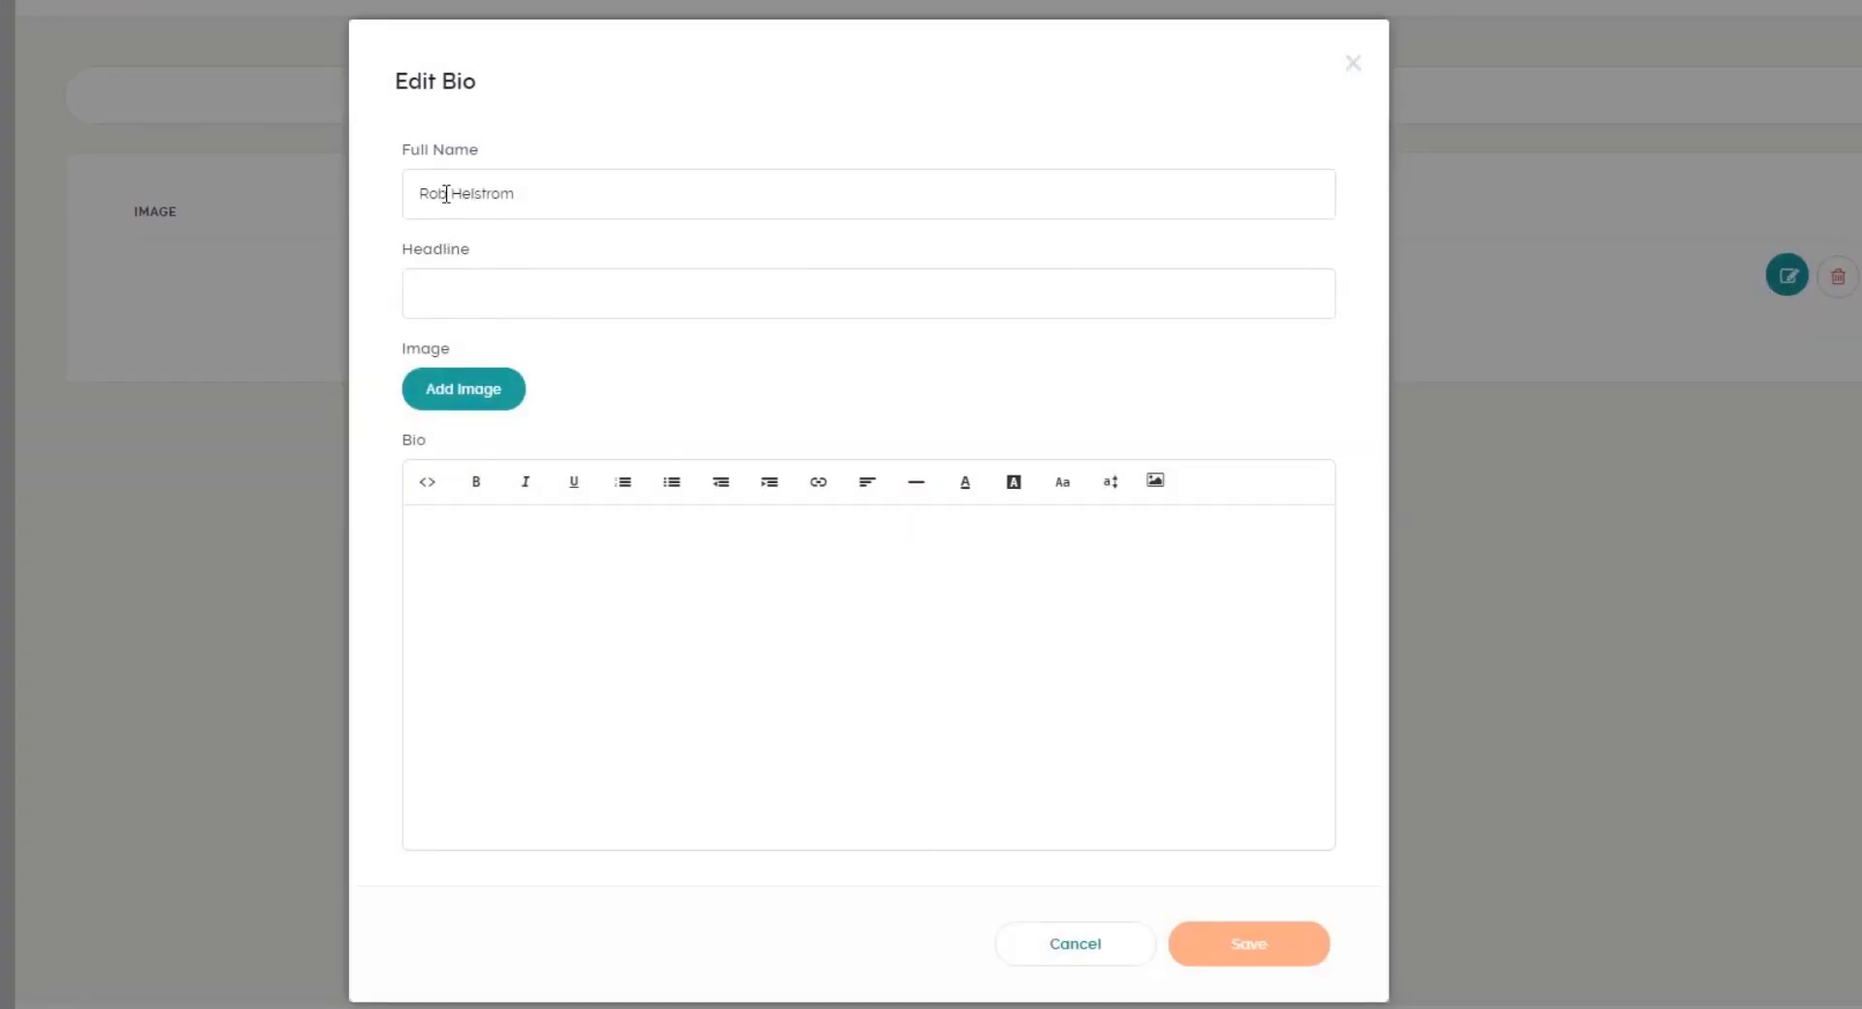
click(534, 301)
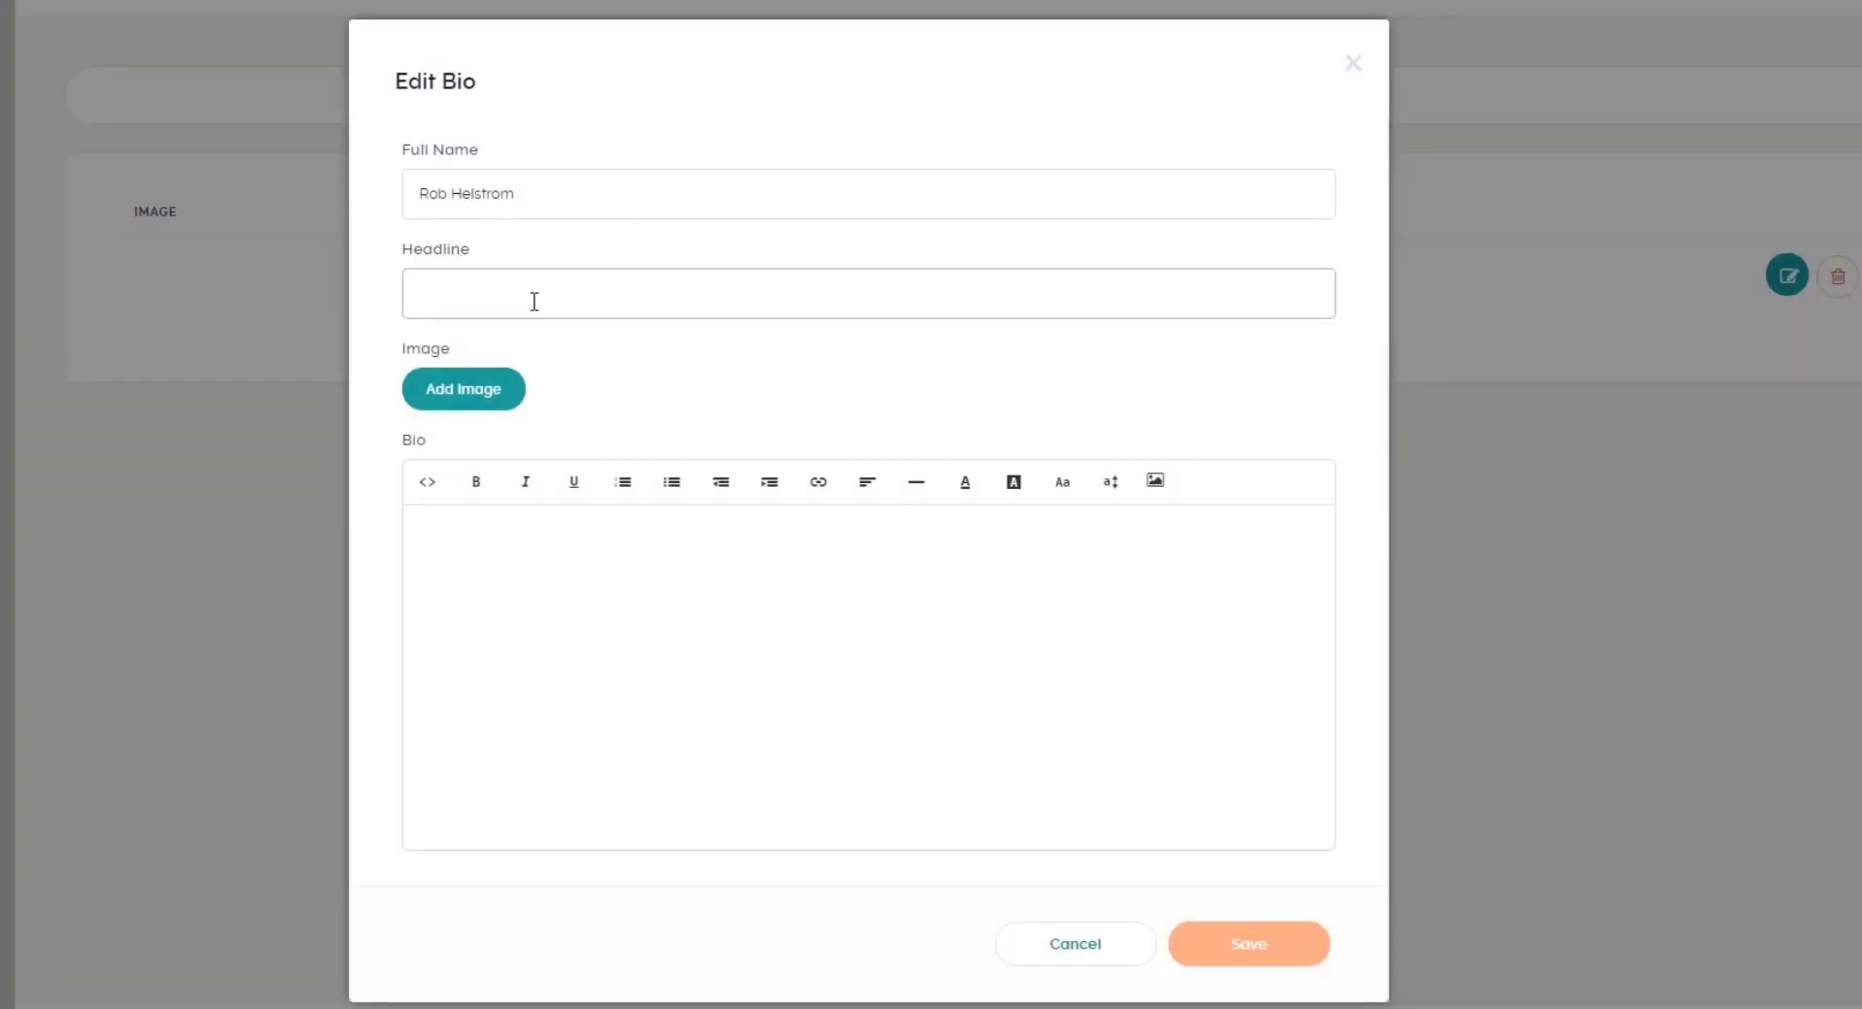
text(Your )
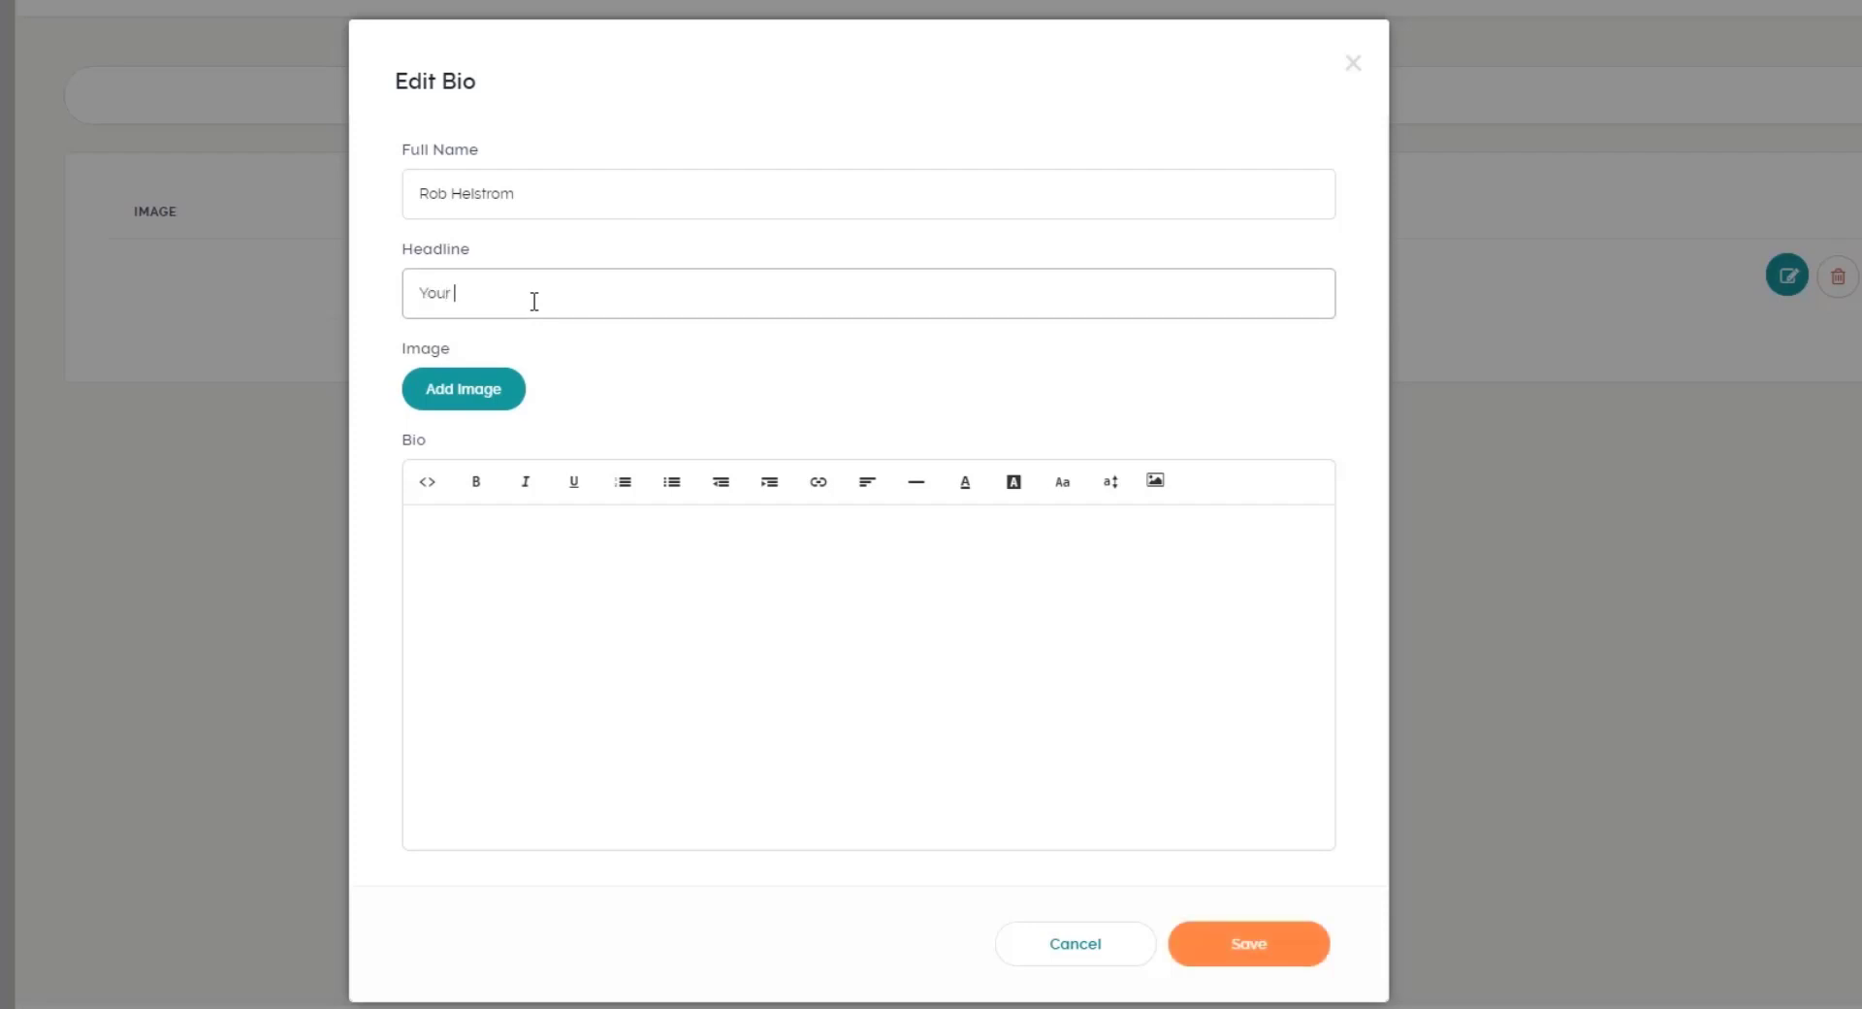
text(Instructor)
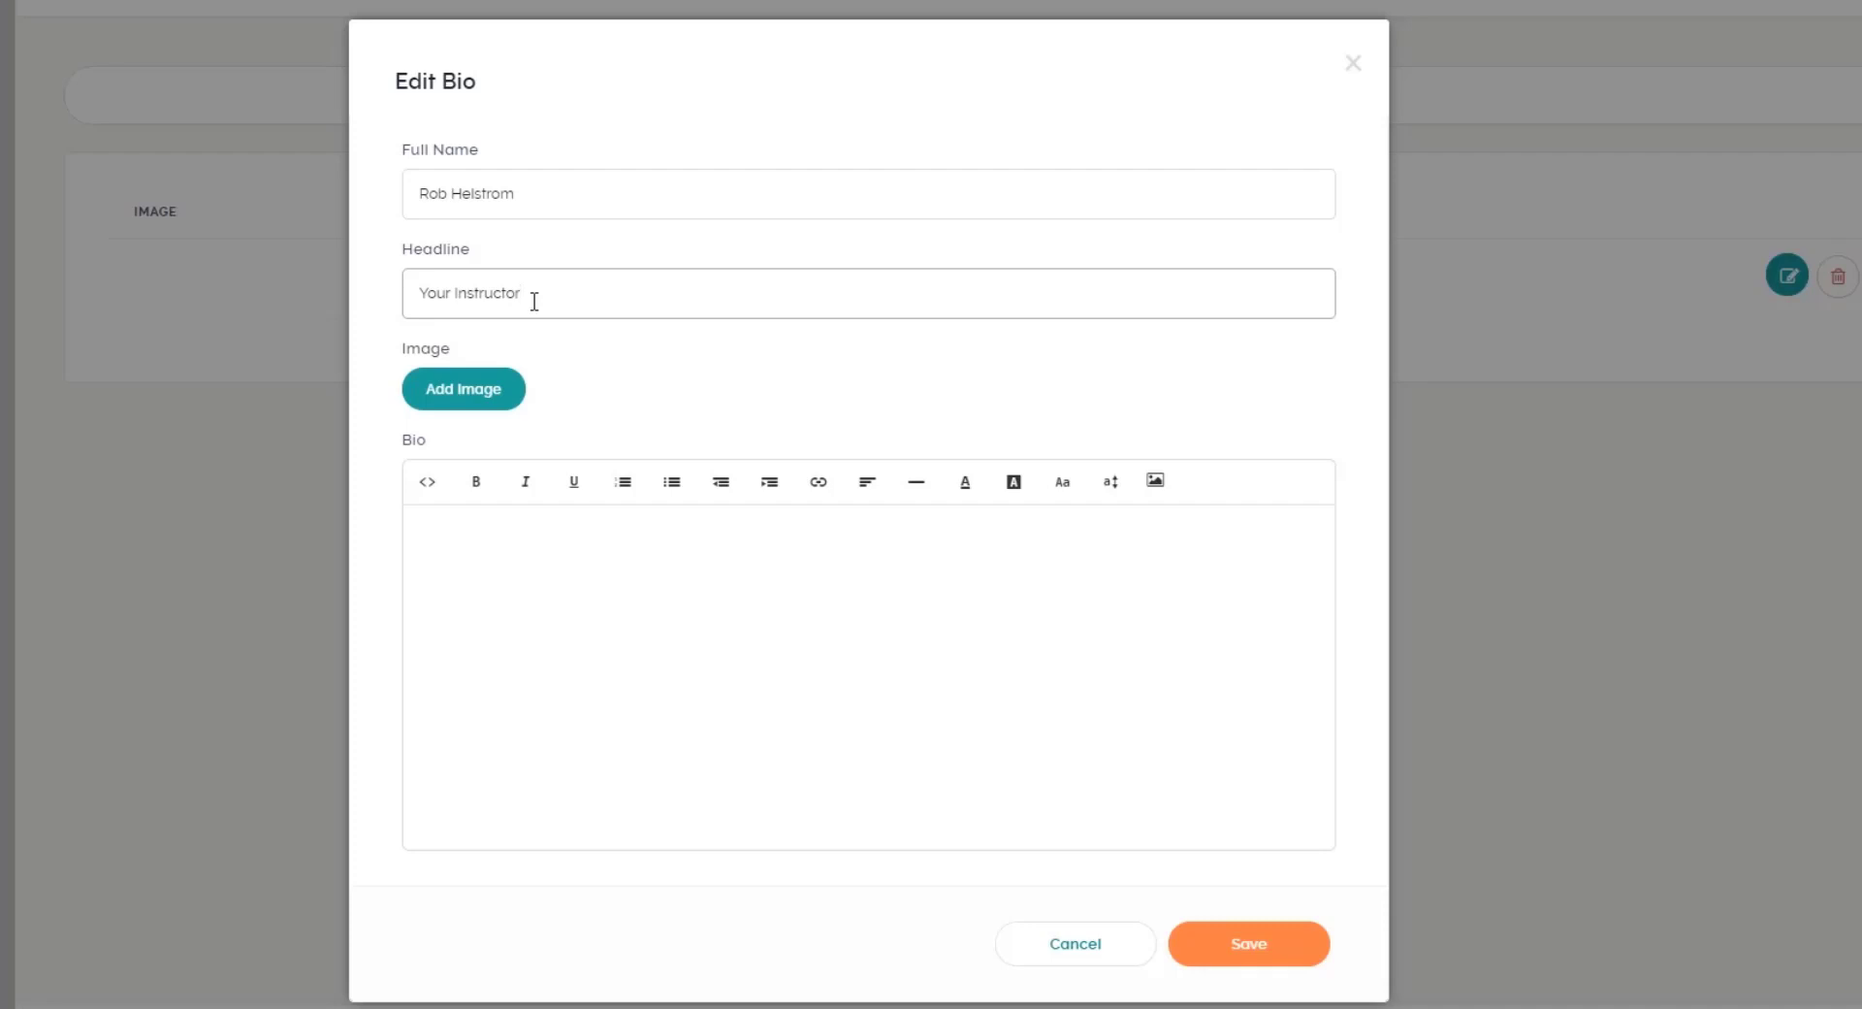
Step: Upload a profile photo from the computer as the existing bio's image
click(491, 393)
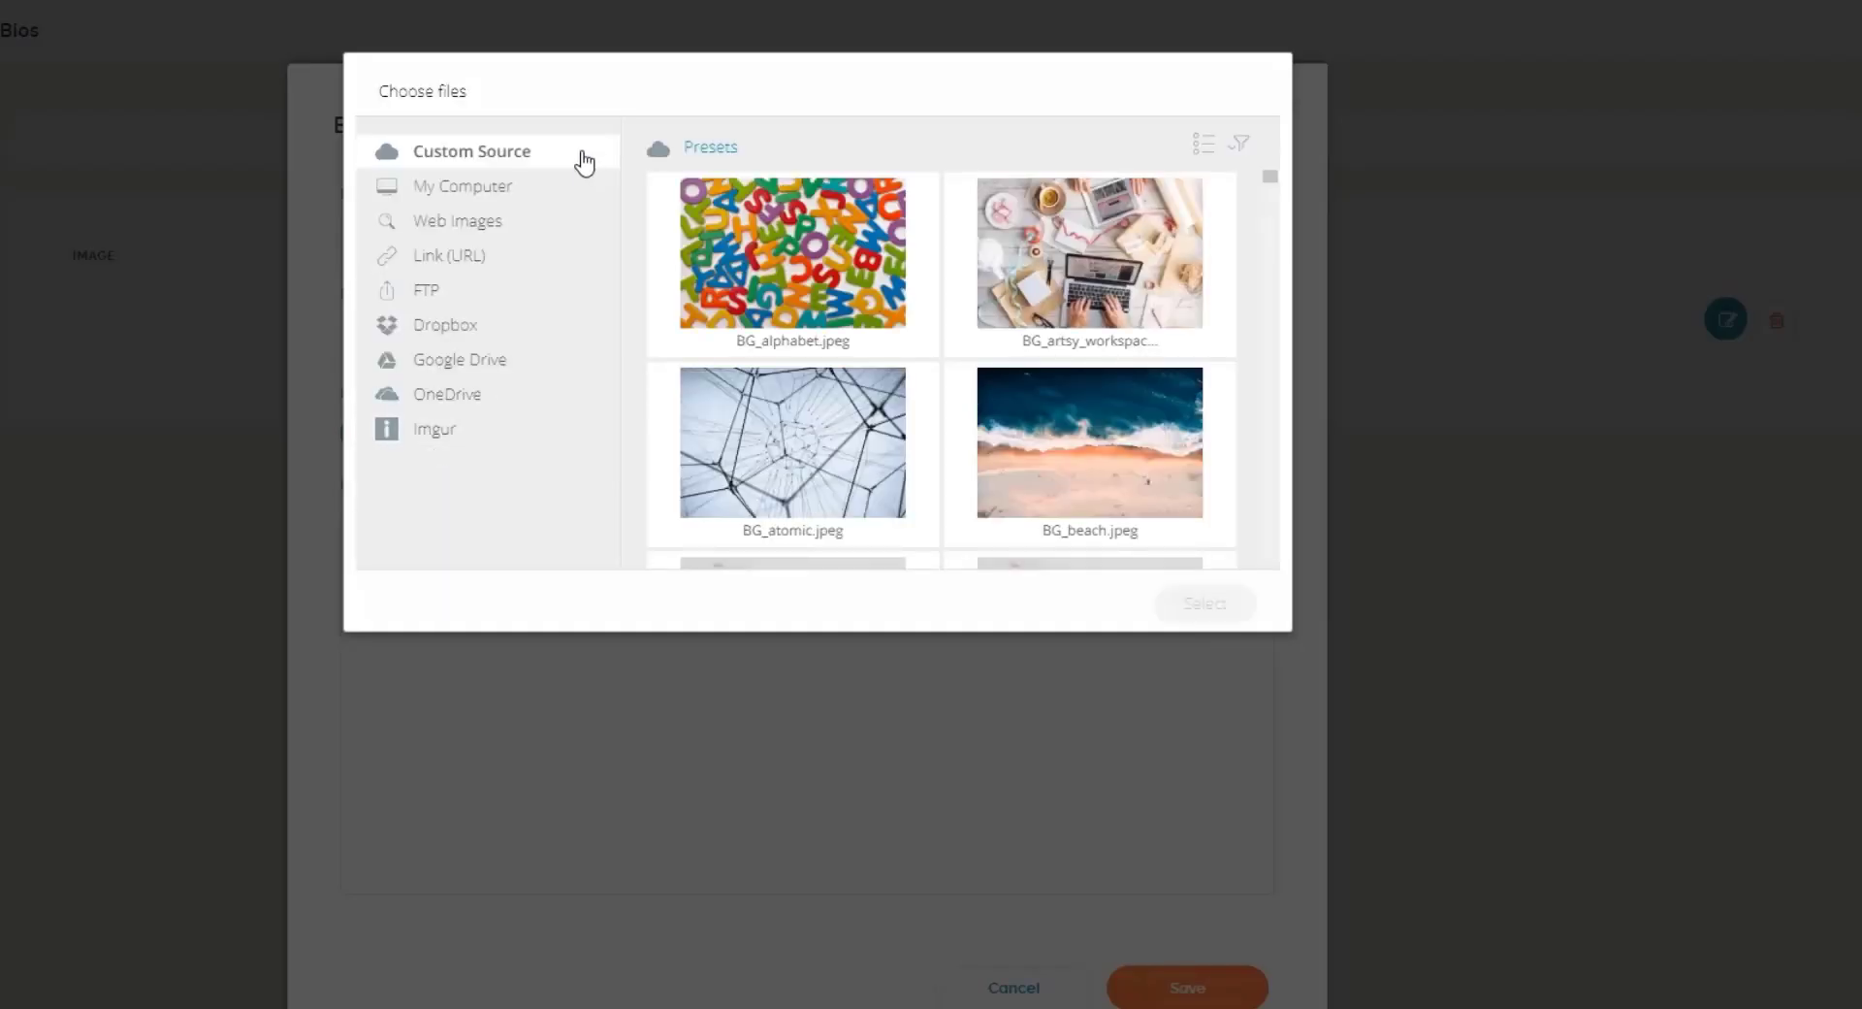
click(467, 190)
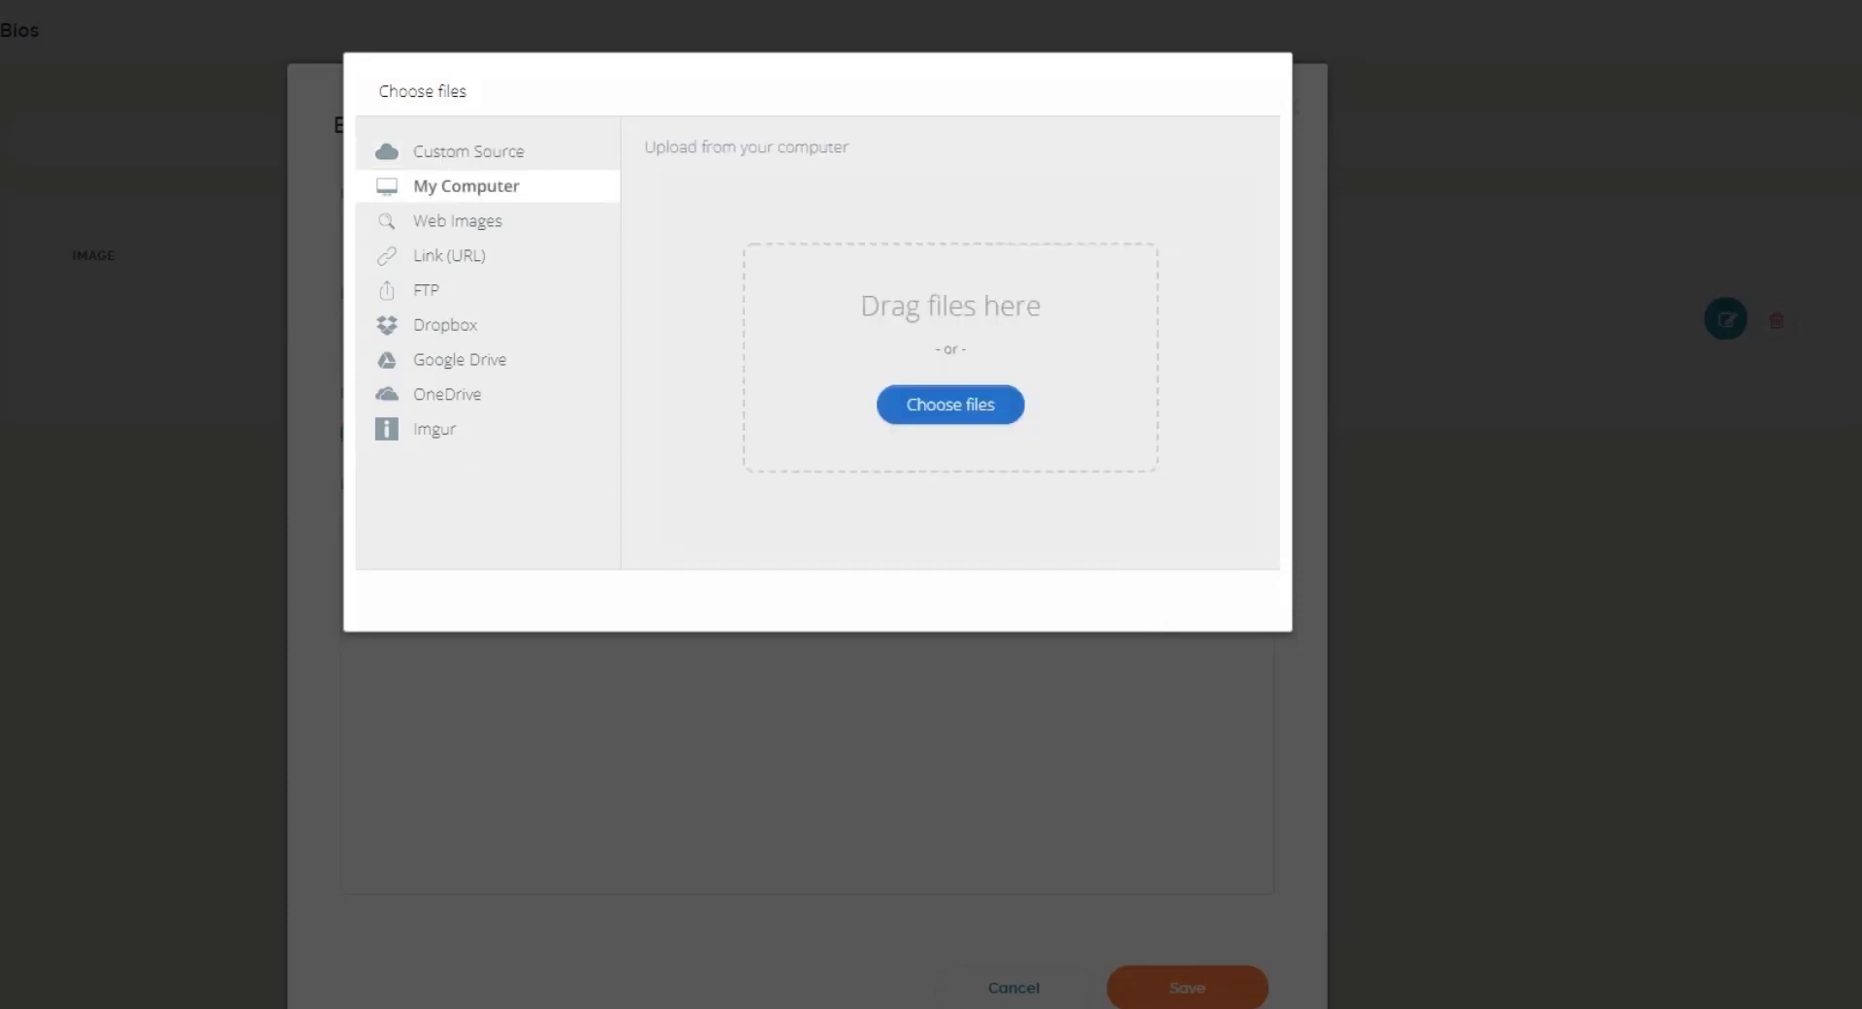
drag(1858, 381, 956, 386)
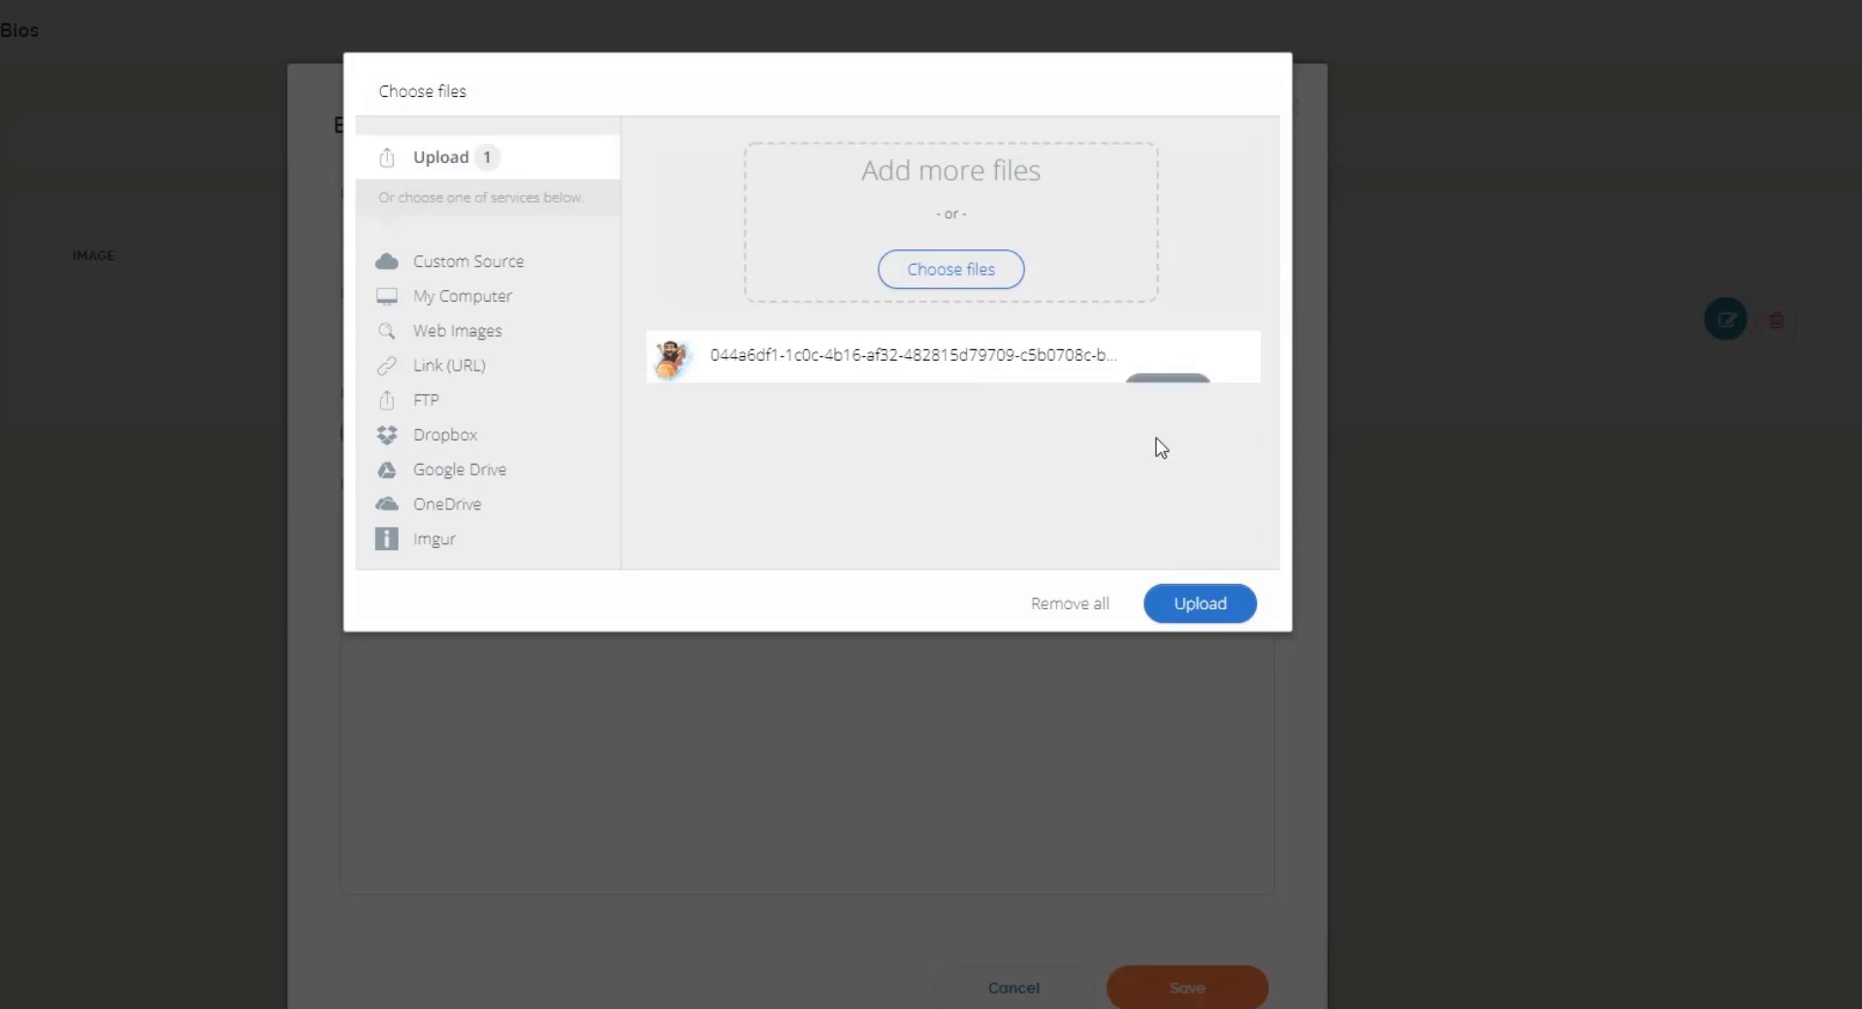
click(1226, 609)
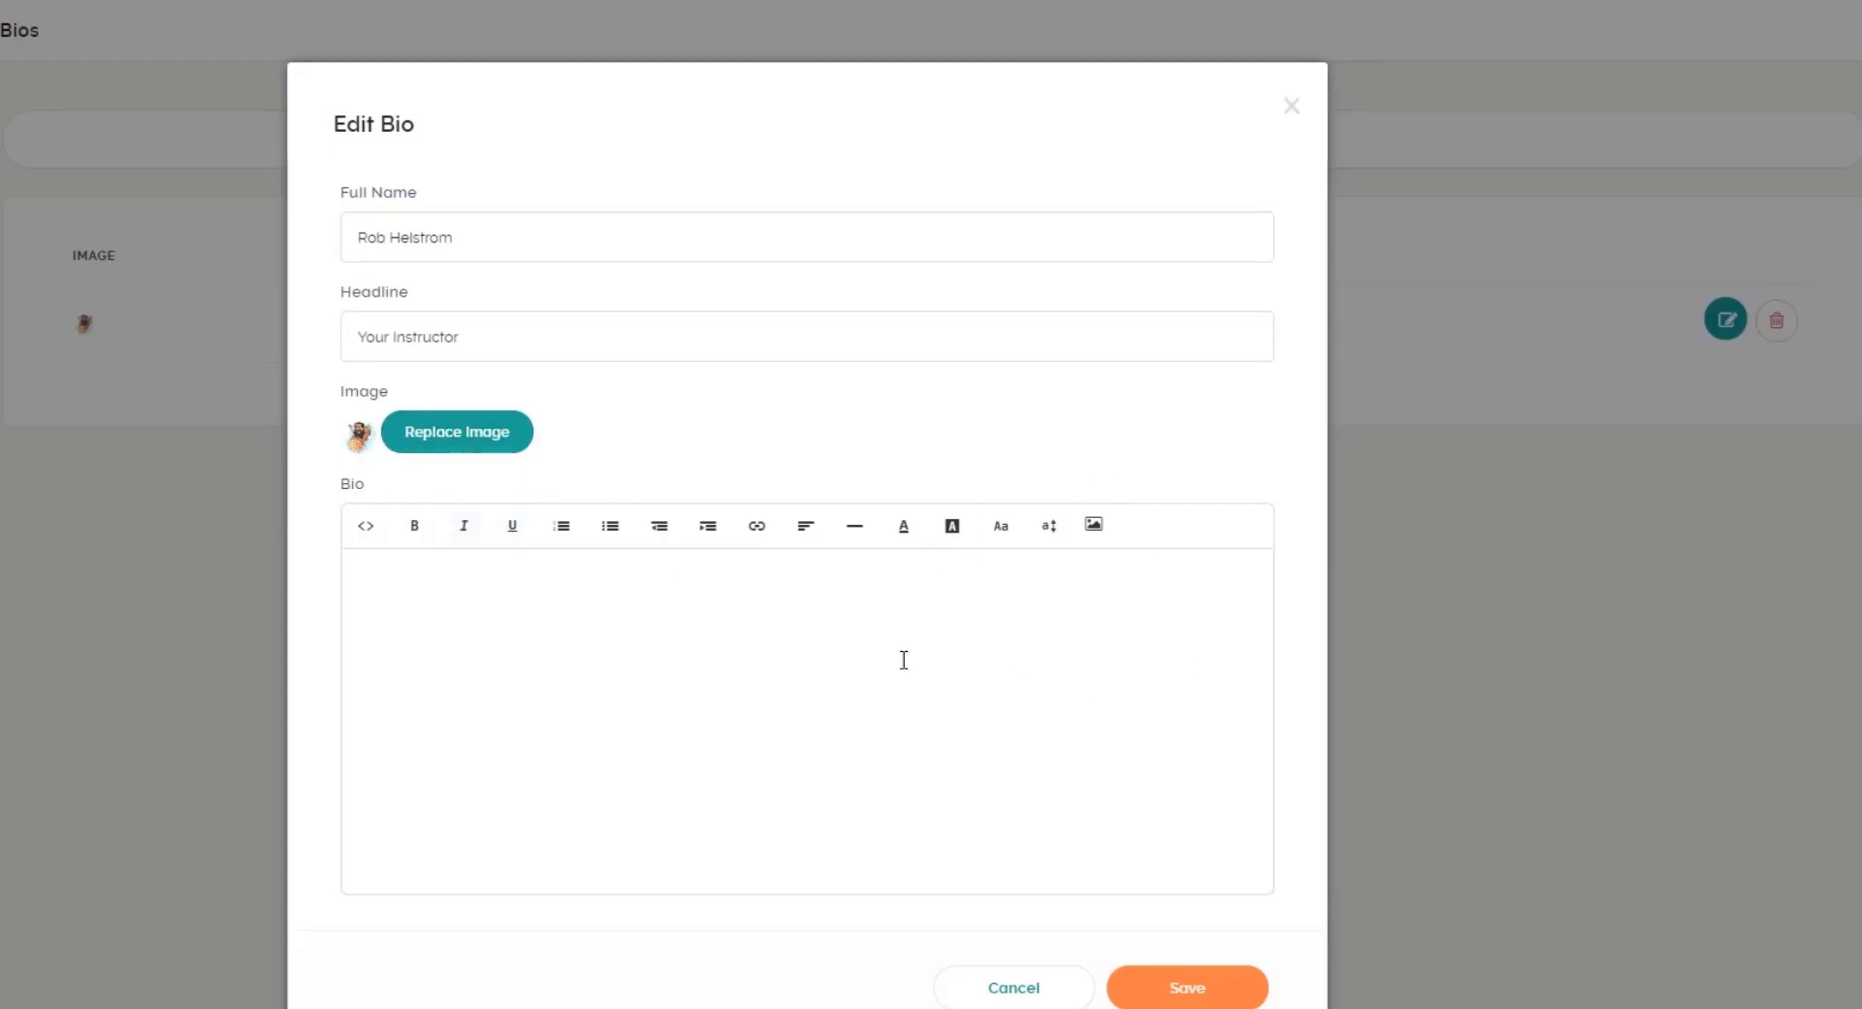
Step: Write the bio text 'I've been teaching technology courses for the past 20+ years.' and save
click(462, 573)
text(I've been teaching technology c)
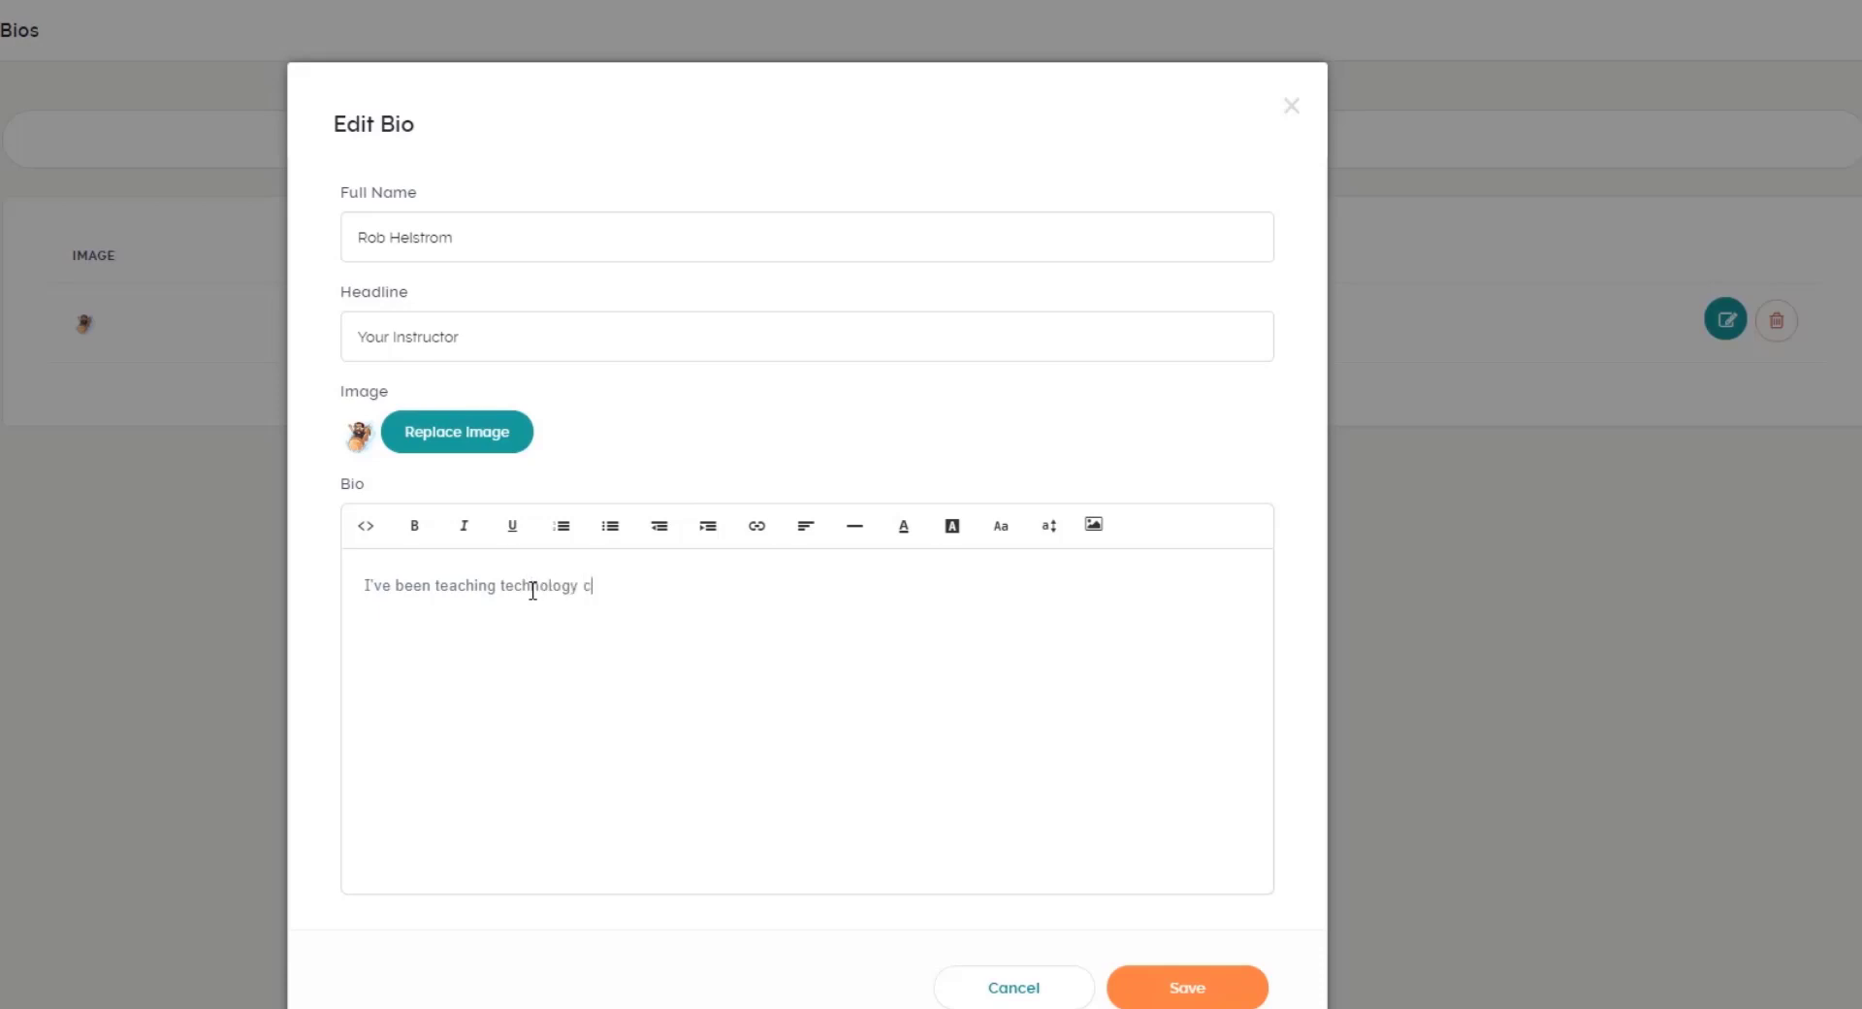
text(ourses for the past 20+ years.)
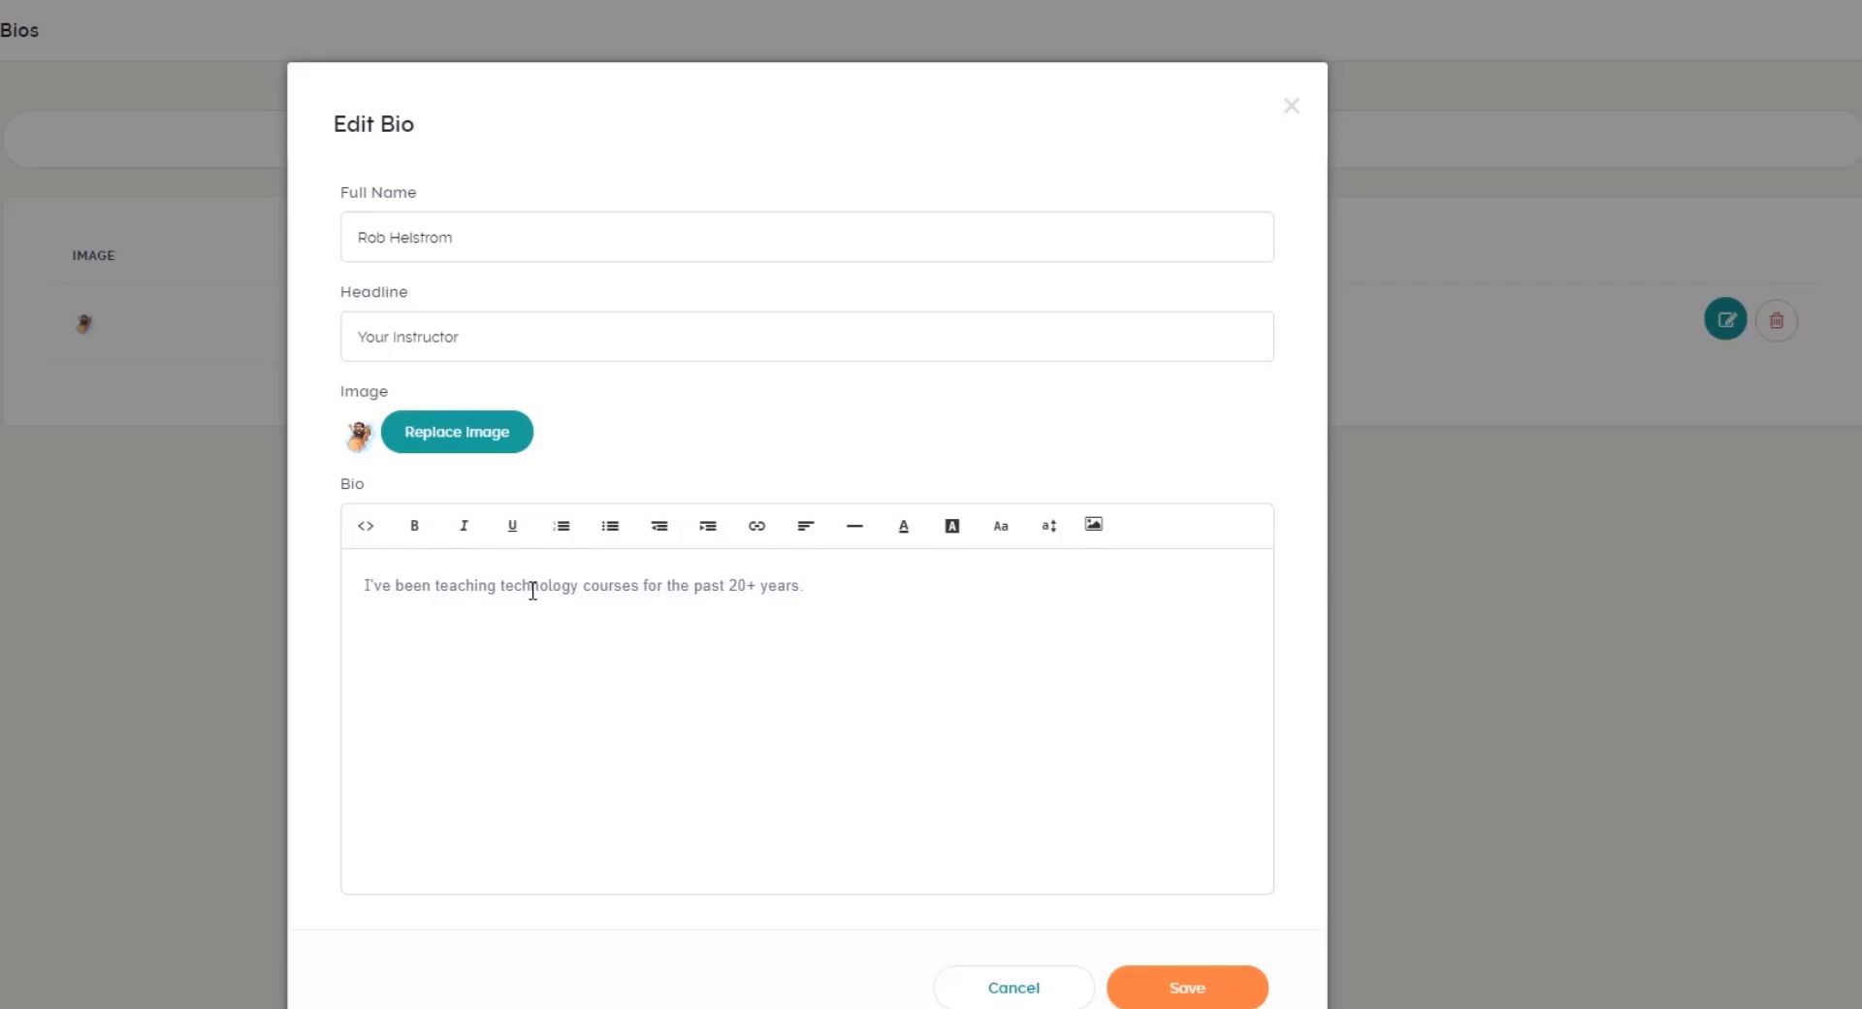
click(417, 534)
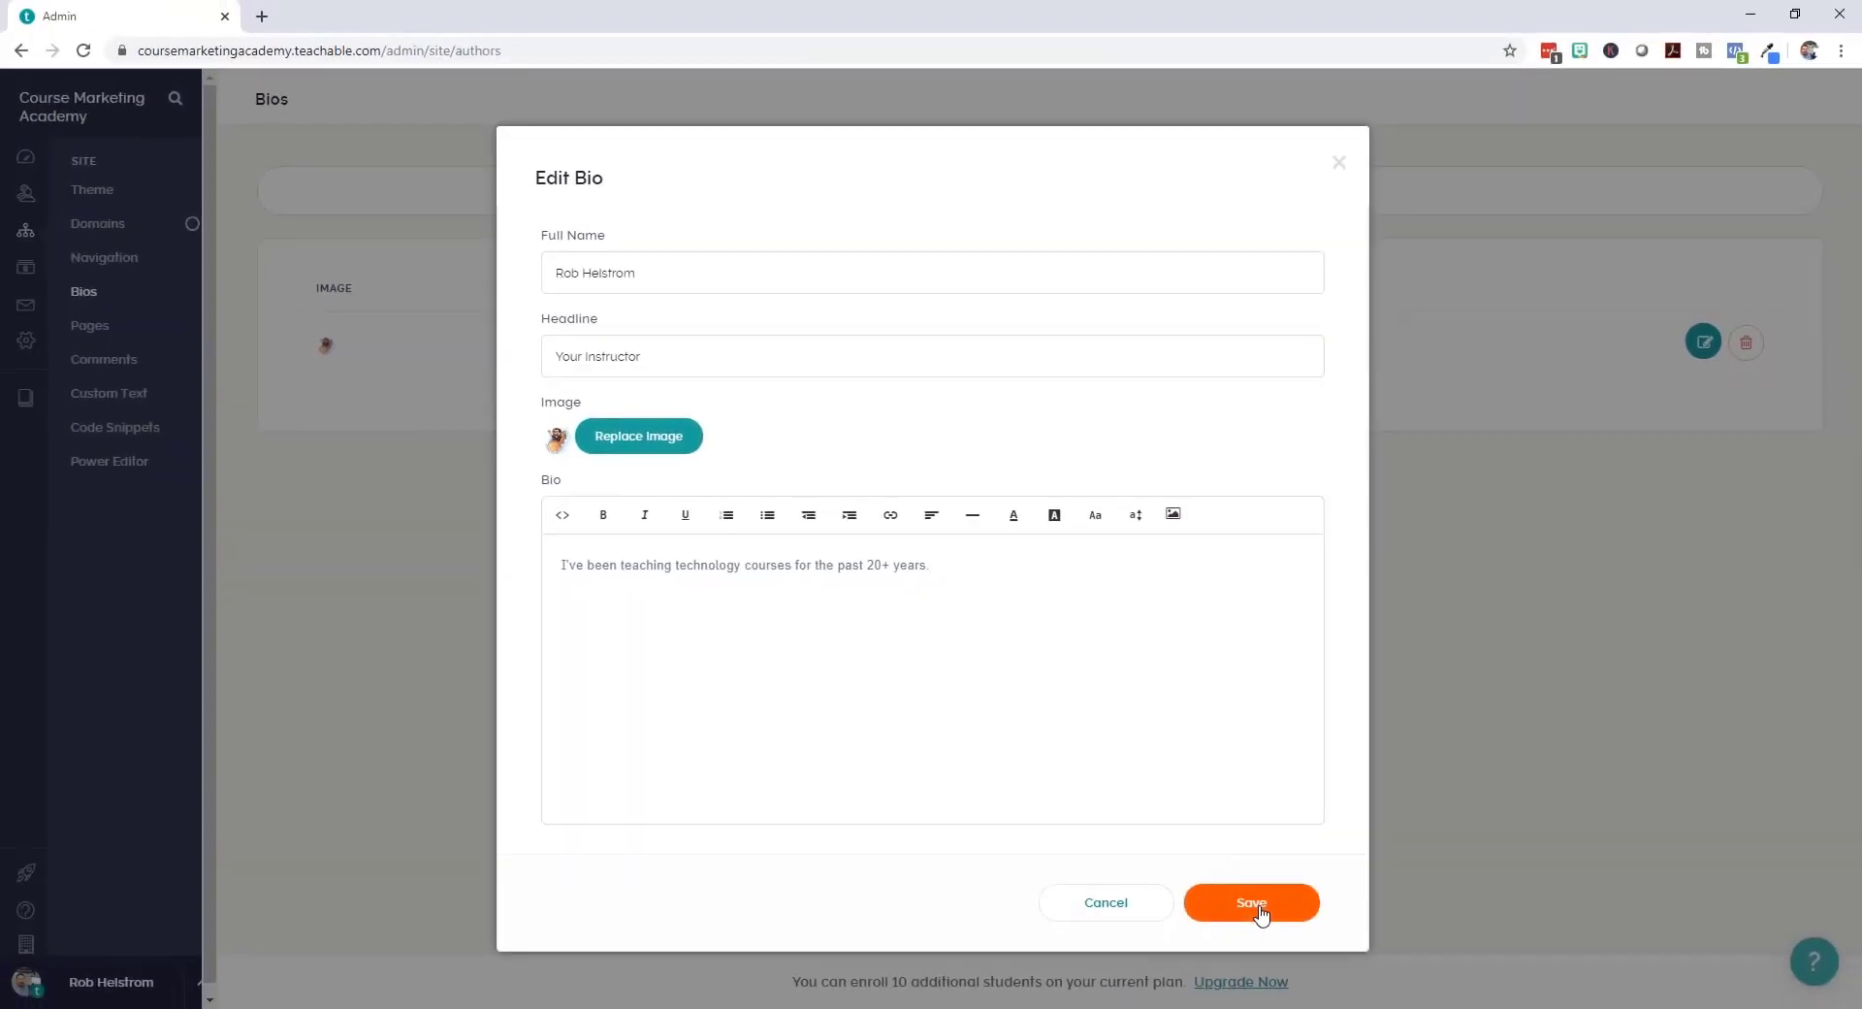
click(1258, 909)
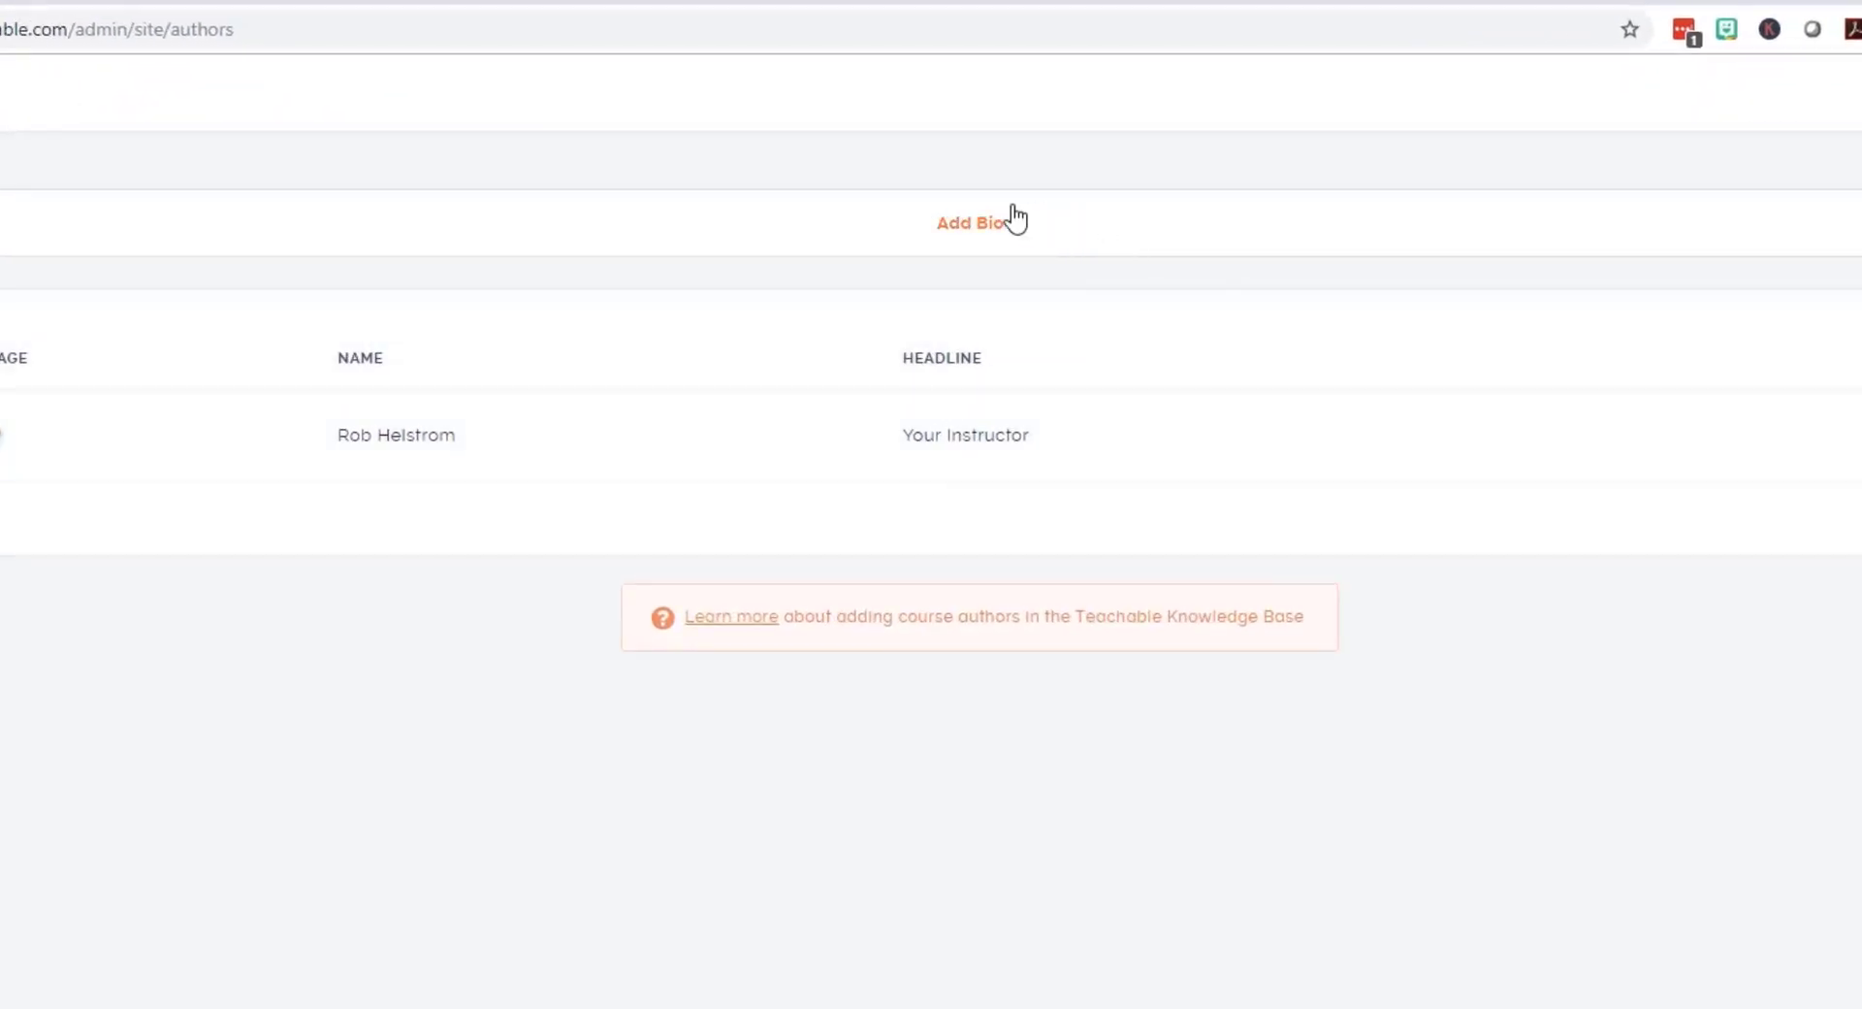
Step: Start a new bio with the instructor's full name and headline 'Your Other Instructor'
click(980, 231)
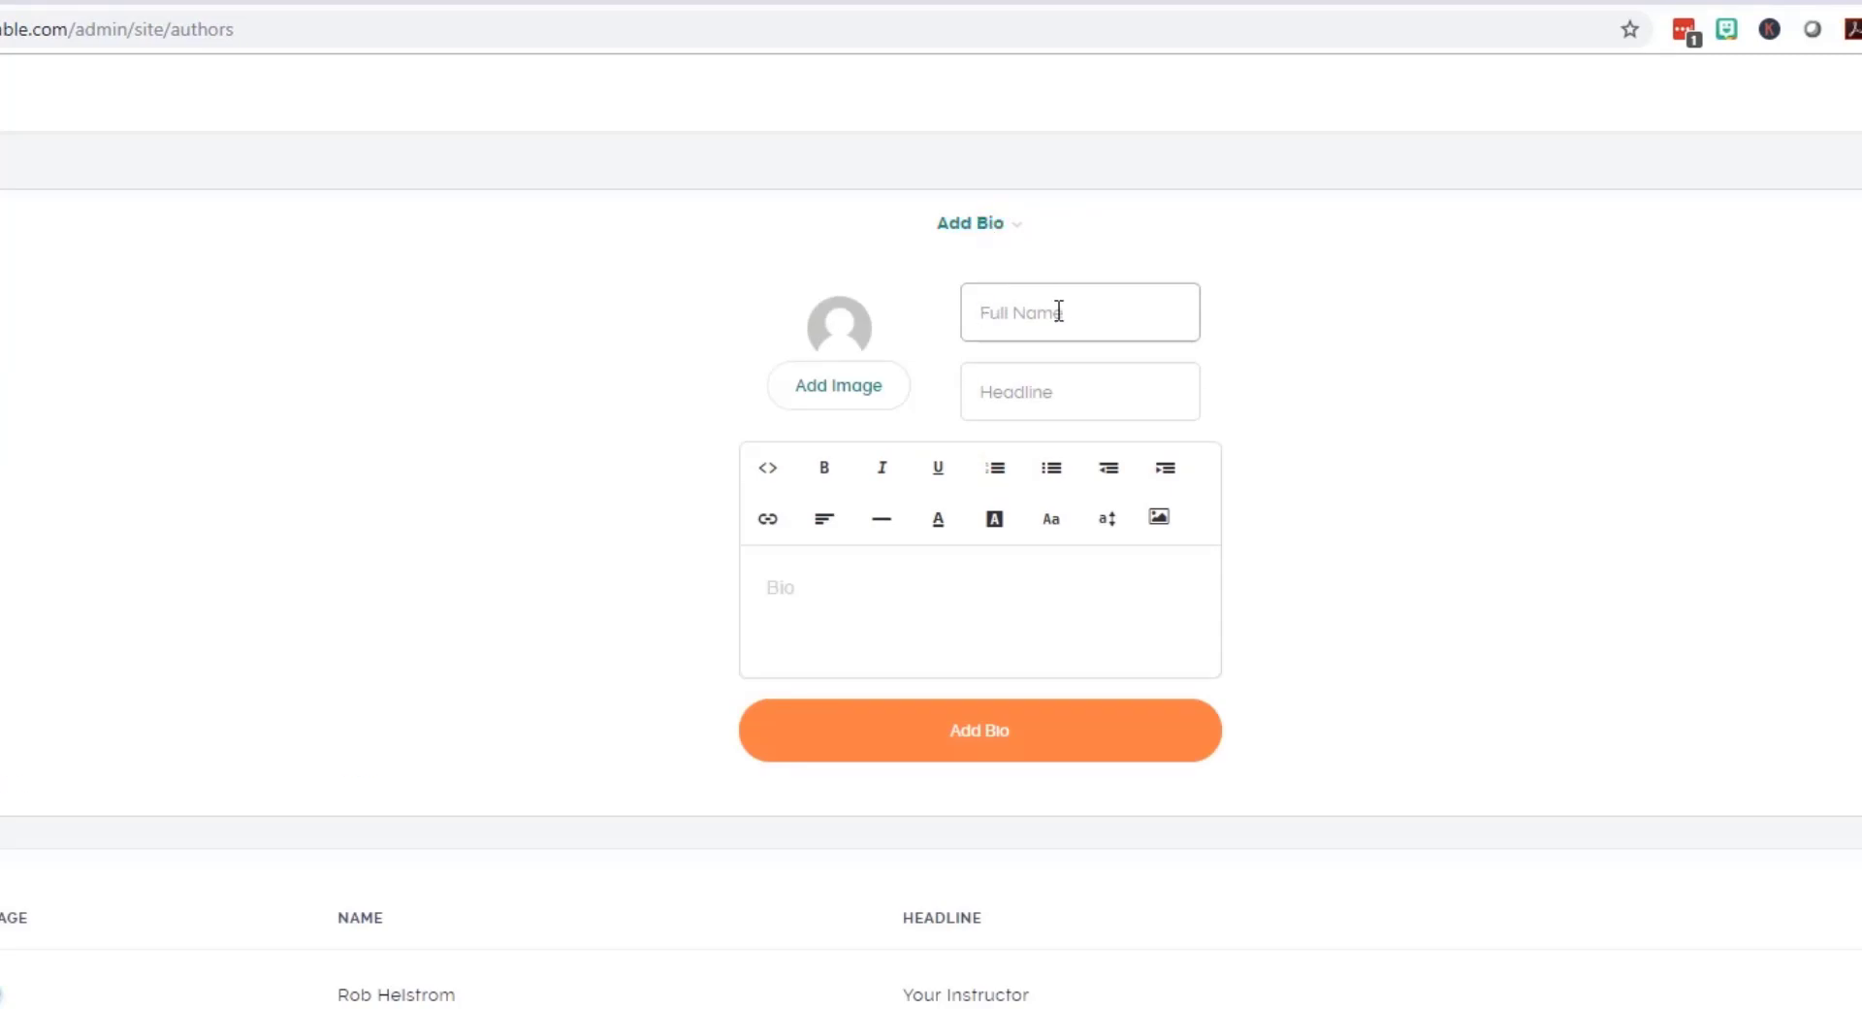
click(1014, 394)
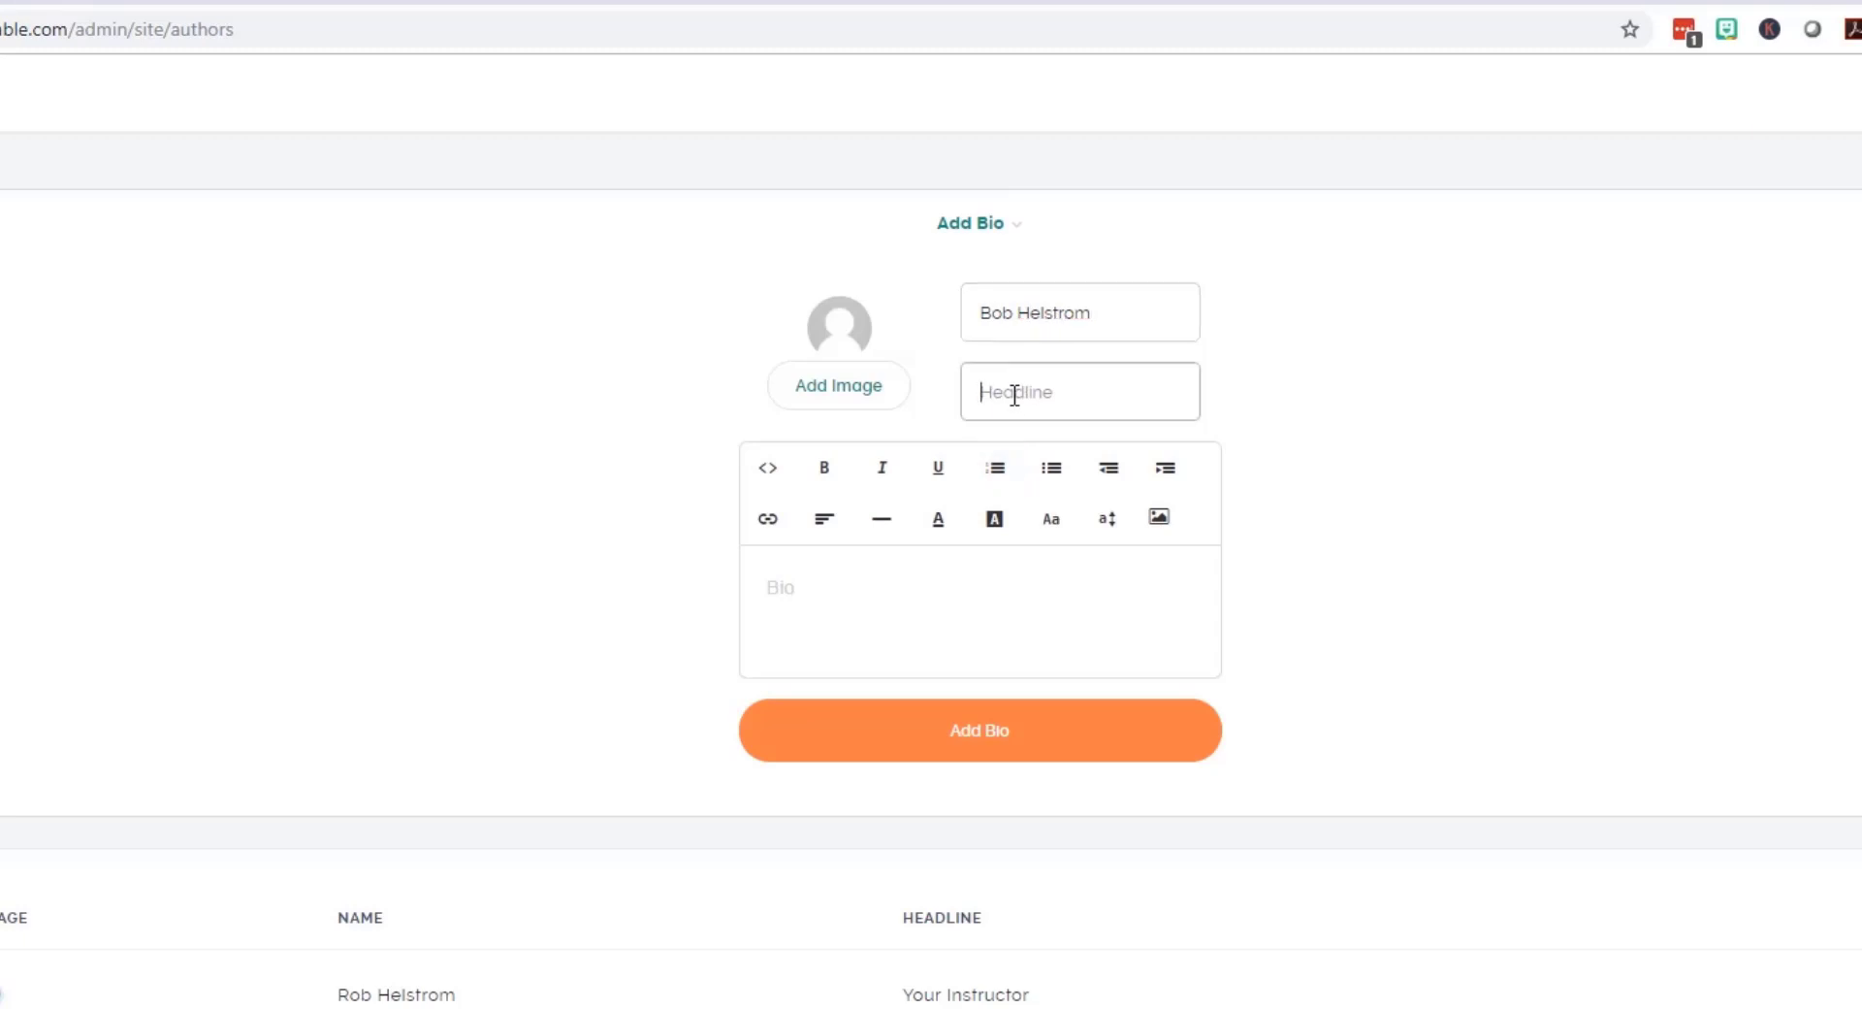
text(Your Other Instructor)
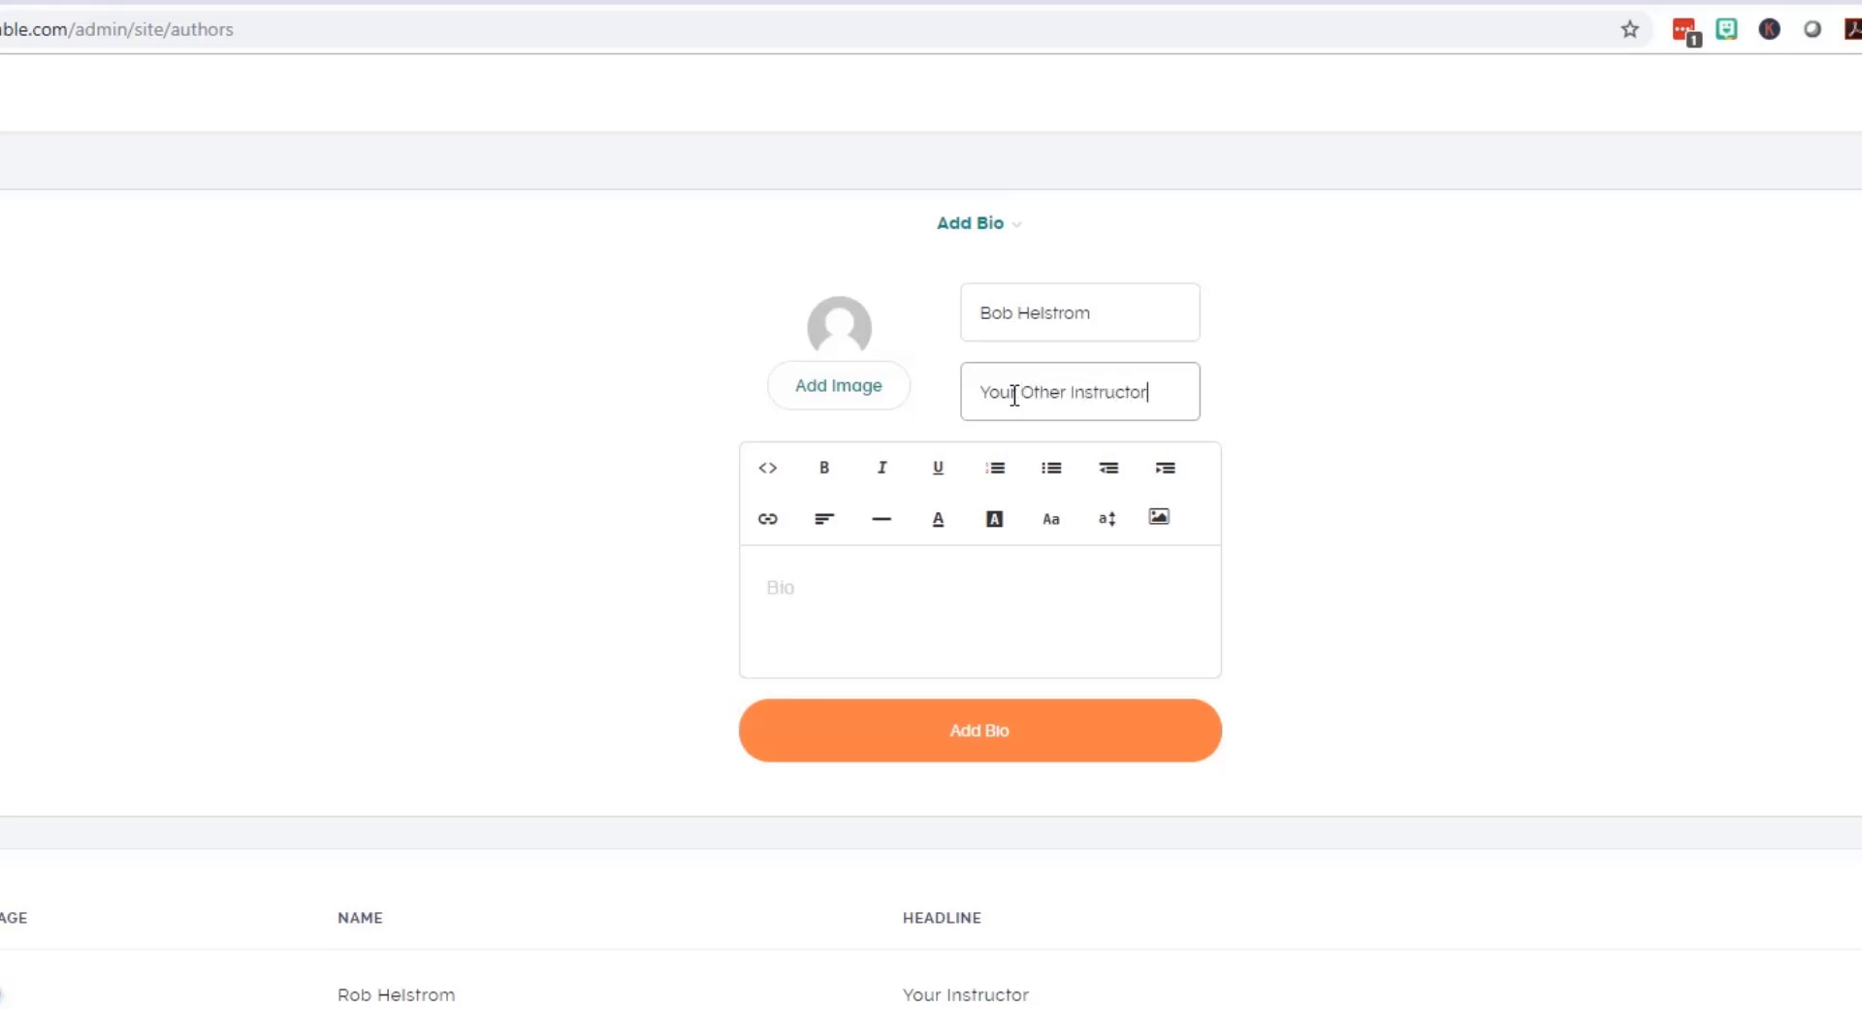
Step: Add the bio text 'I've been teaching for a number of years.' and create the bio
click(928, 578)
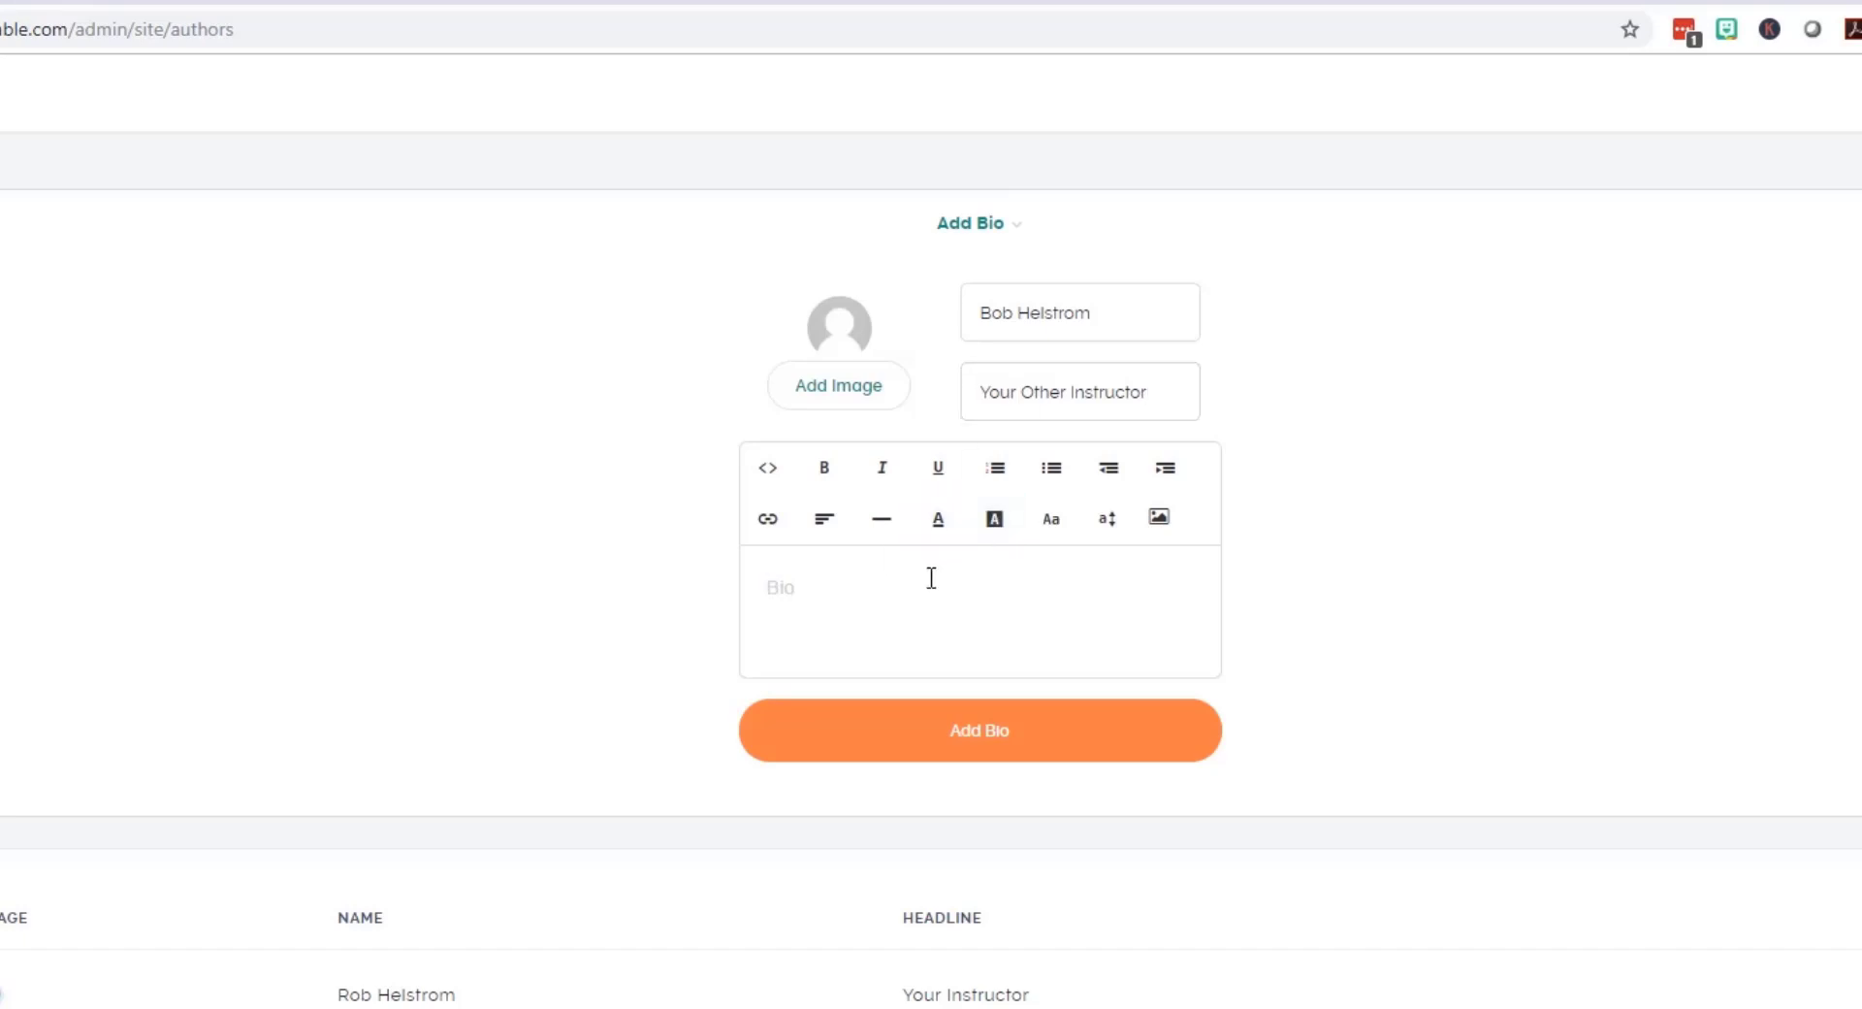
text(some)
key(BackSpace)
key(BackSpace)
key(BackSpace)
key(BackSpace)
key(BackSpace)
text(I've been teaching fo)
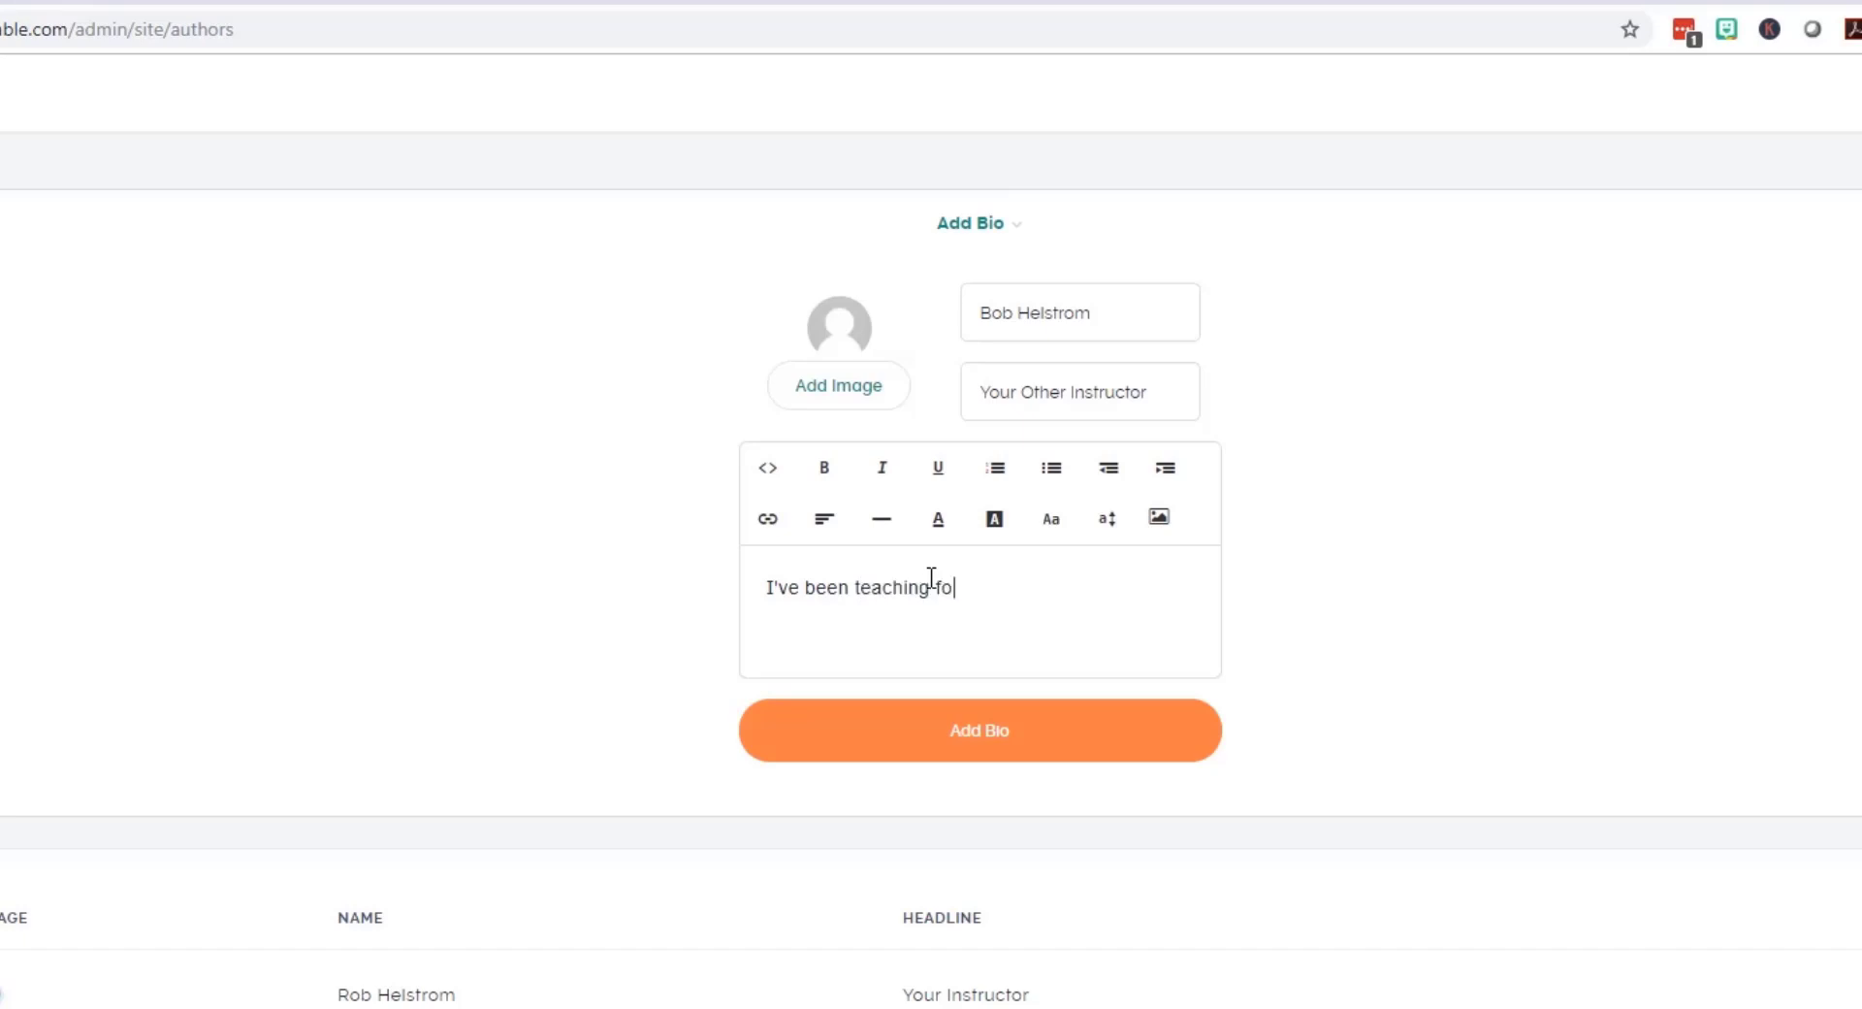
text(r a number of years)
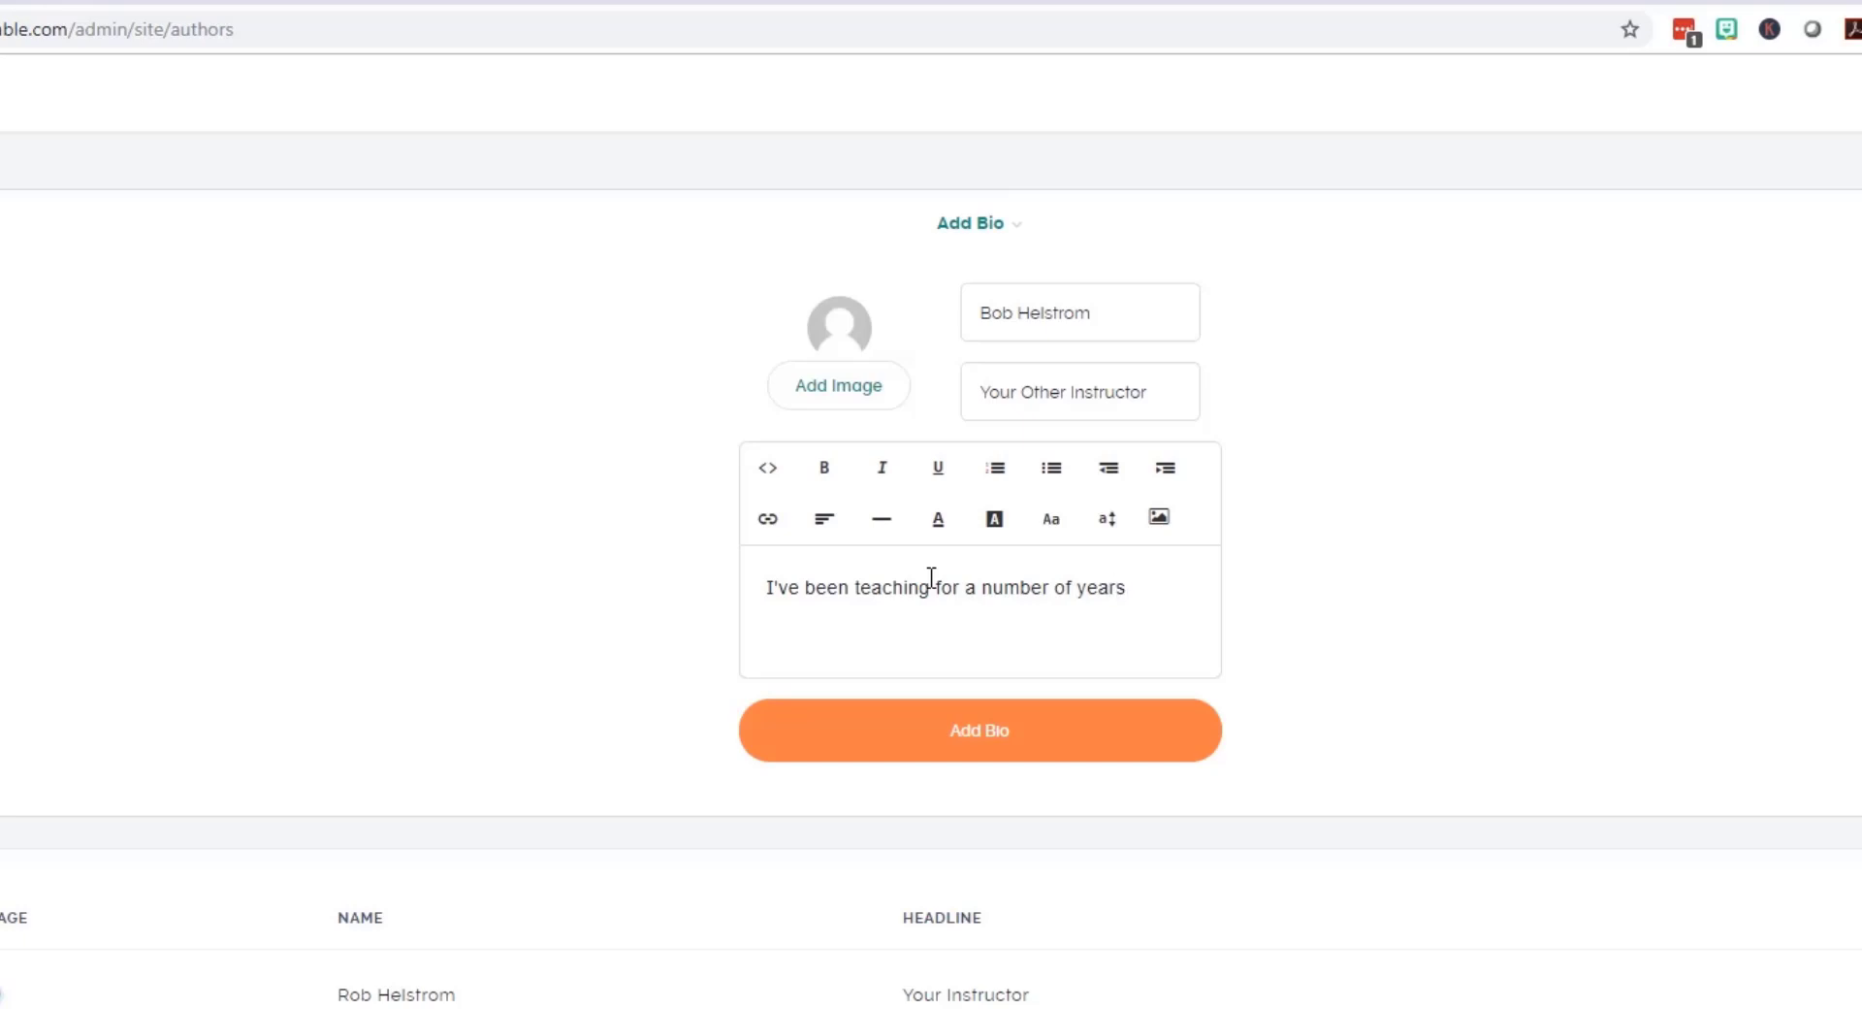
text(.)
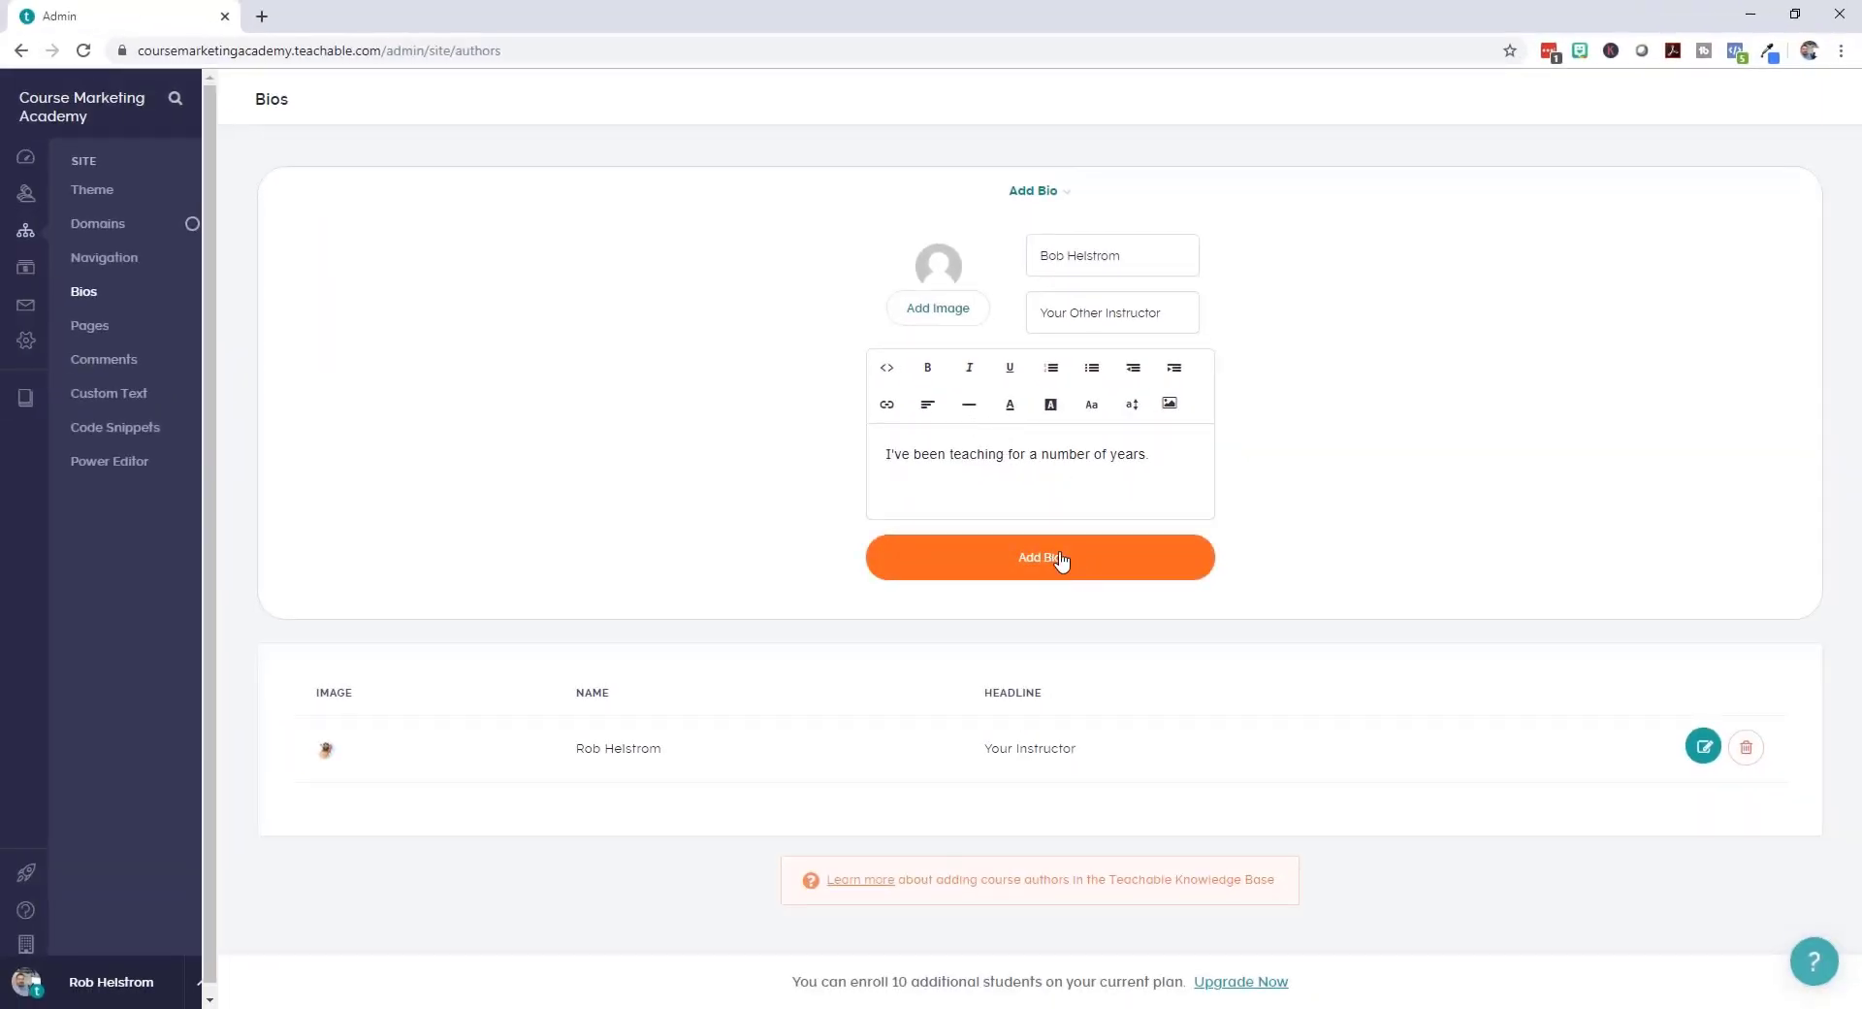
click(1066, 556)
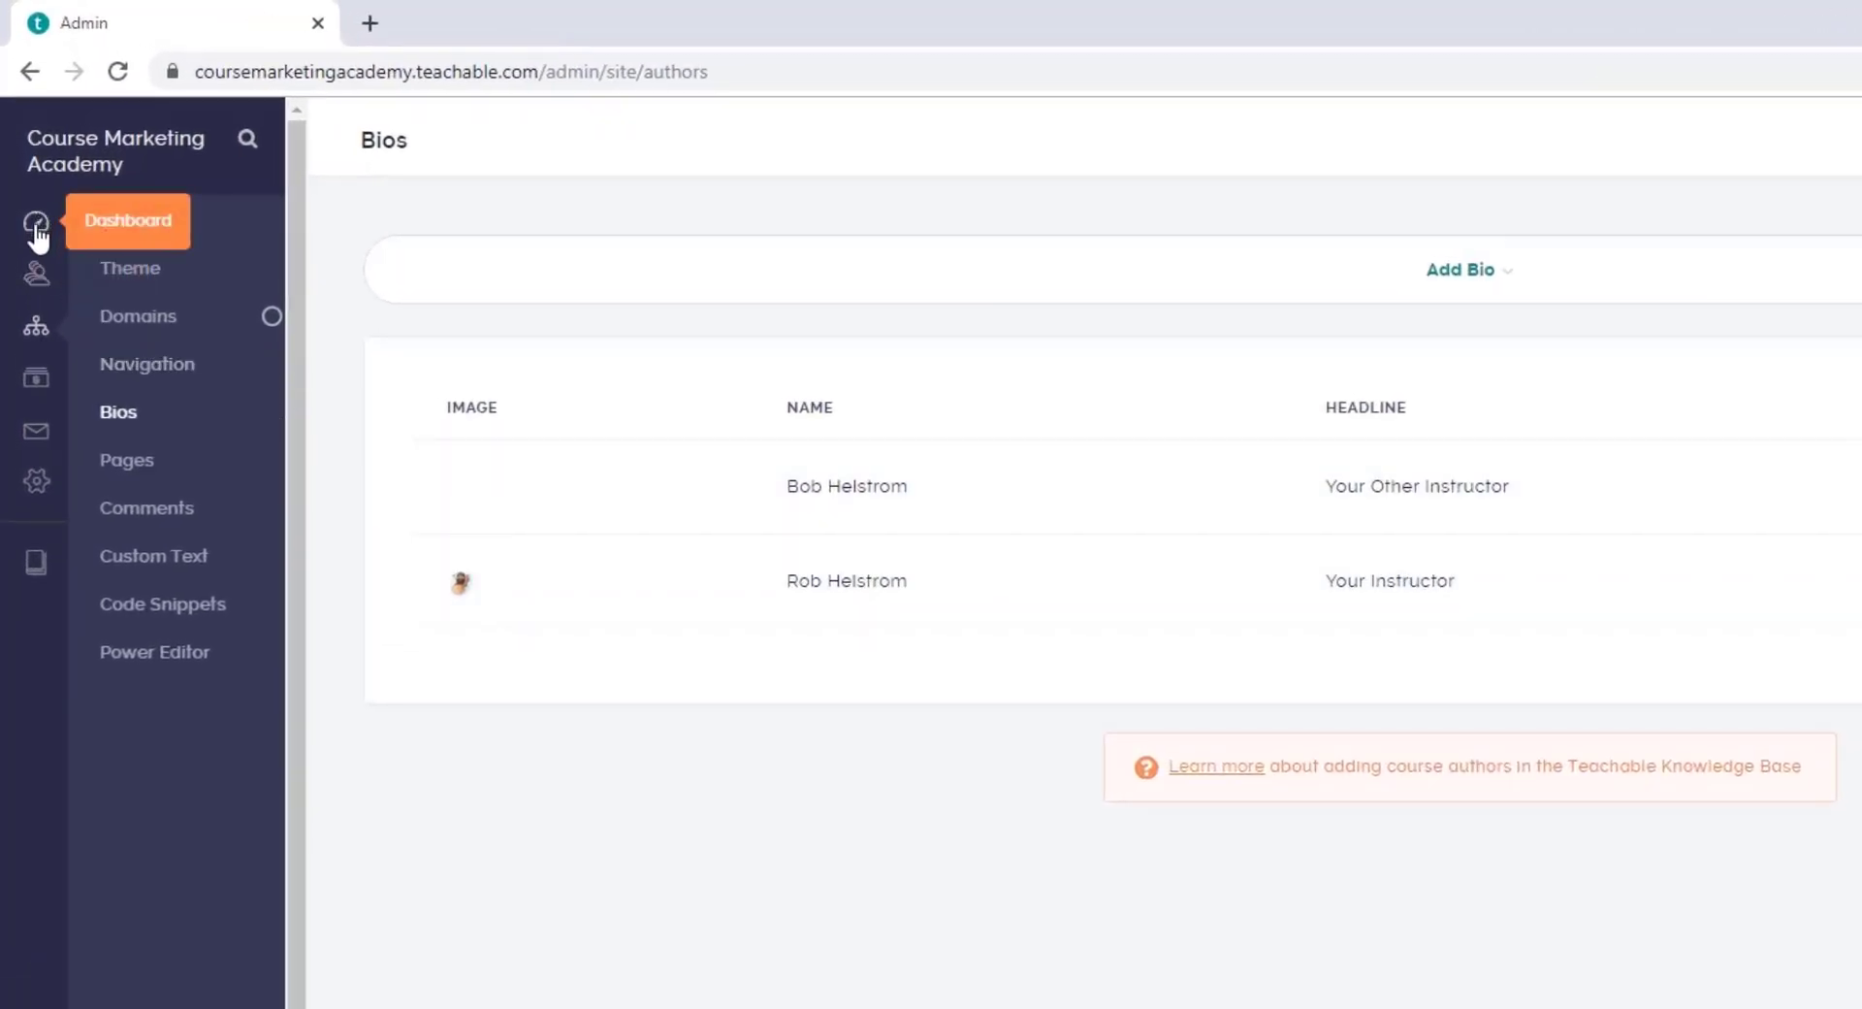
Step: Go from the Dashboard to Users to see the empty Students list
click(37, 229)
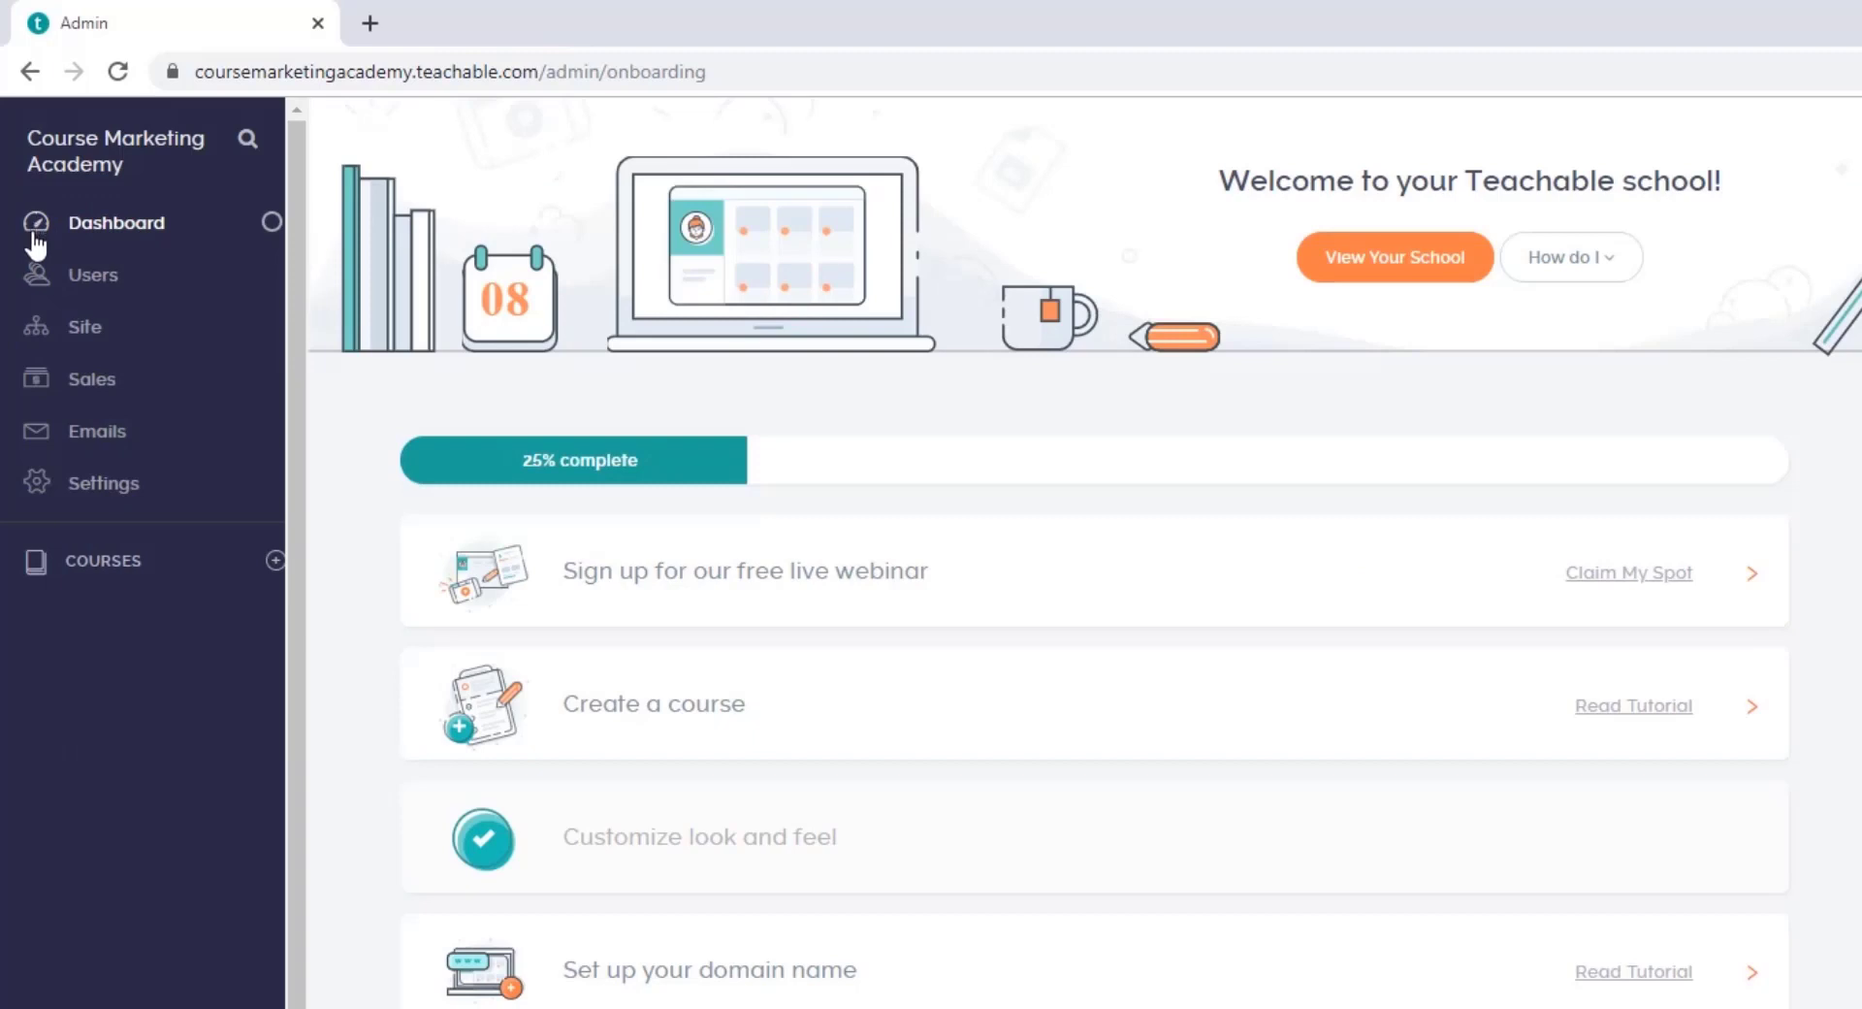
click(39, 283)
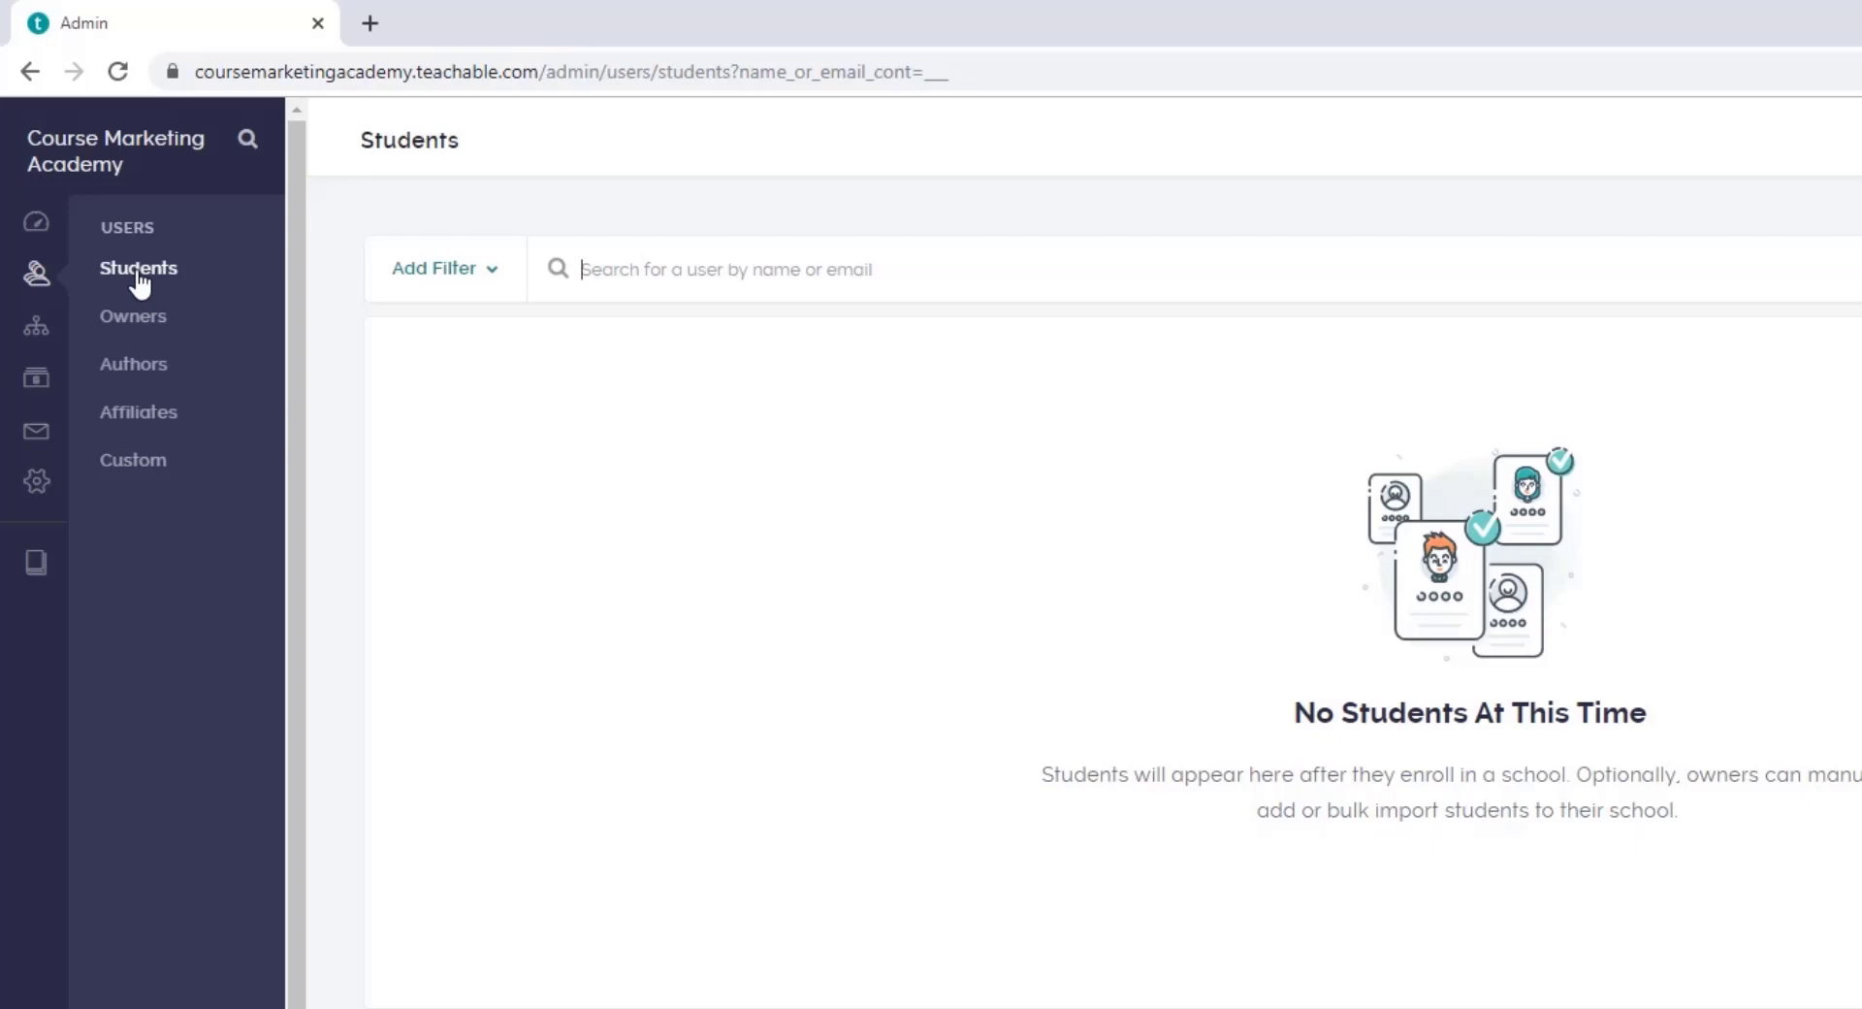
Step: Browse the Owners, Authors, Affiliates, Custom and Students pages, ending on Affiliates
click(152, 334)
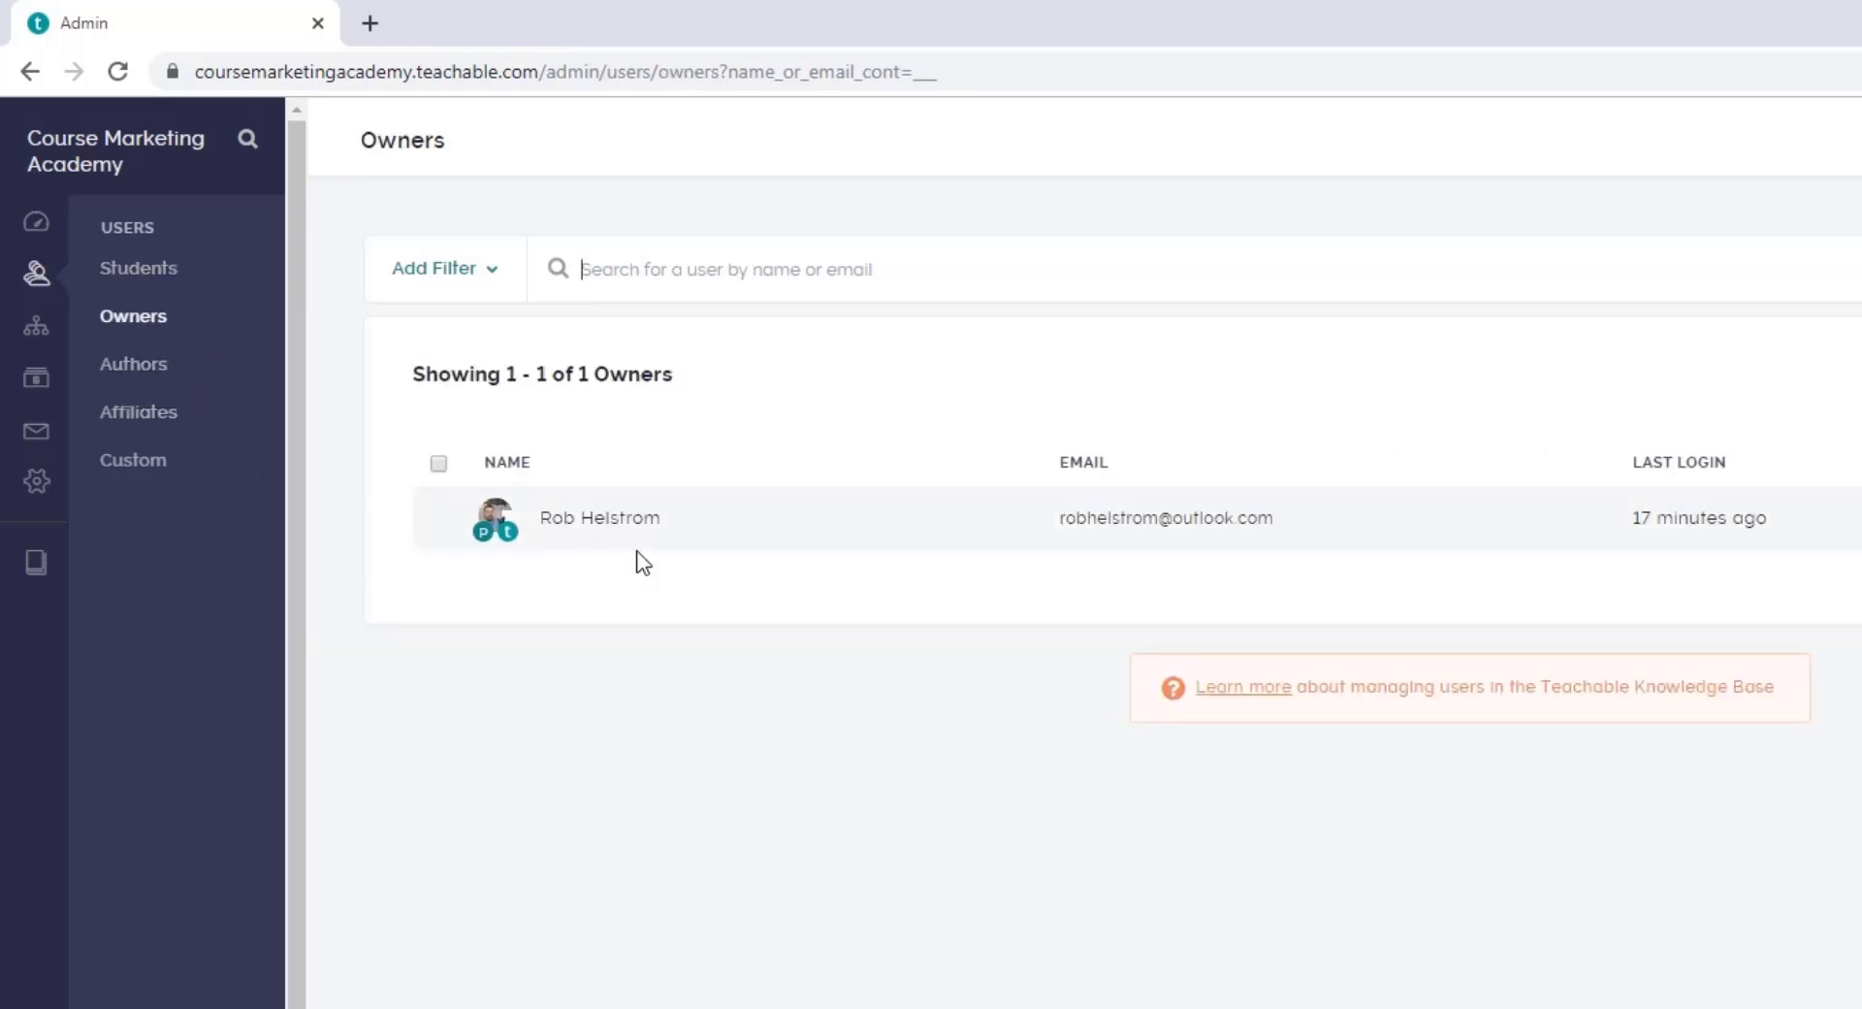
click(136, 370)
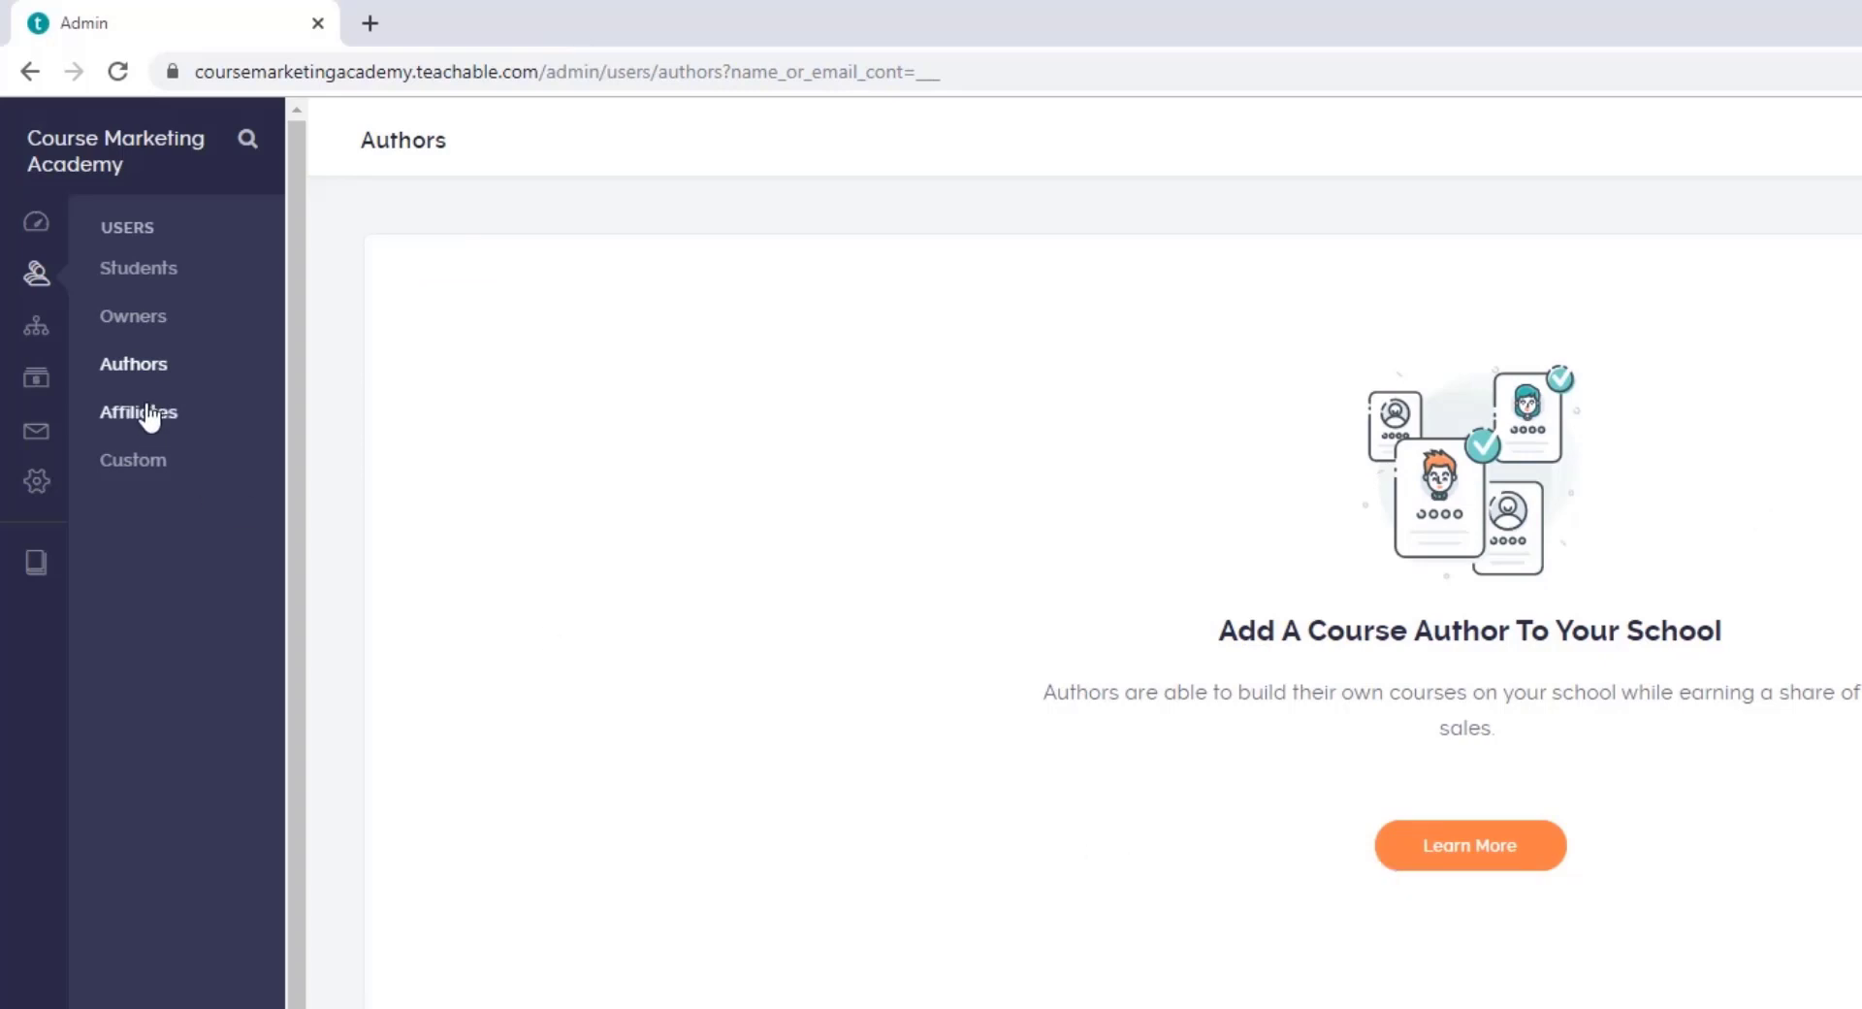
click(184, 413)
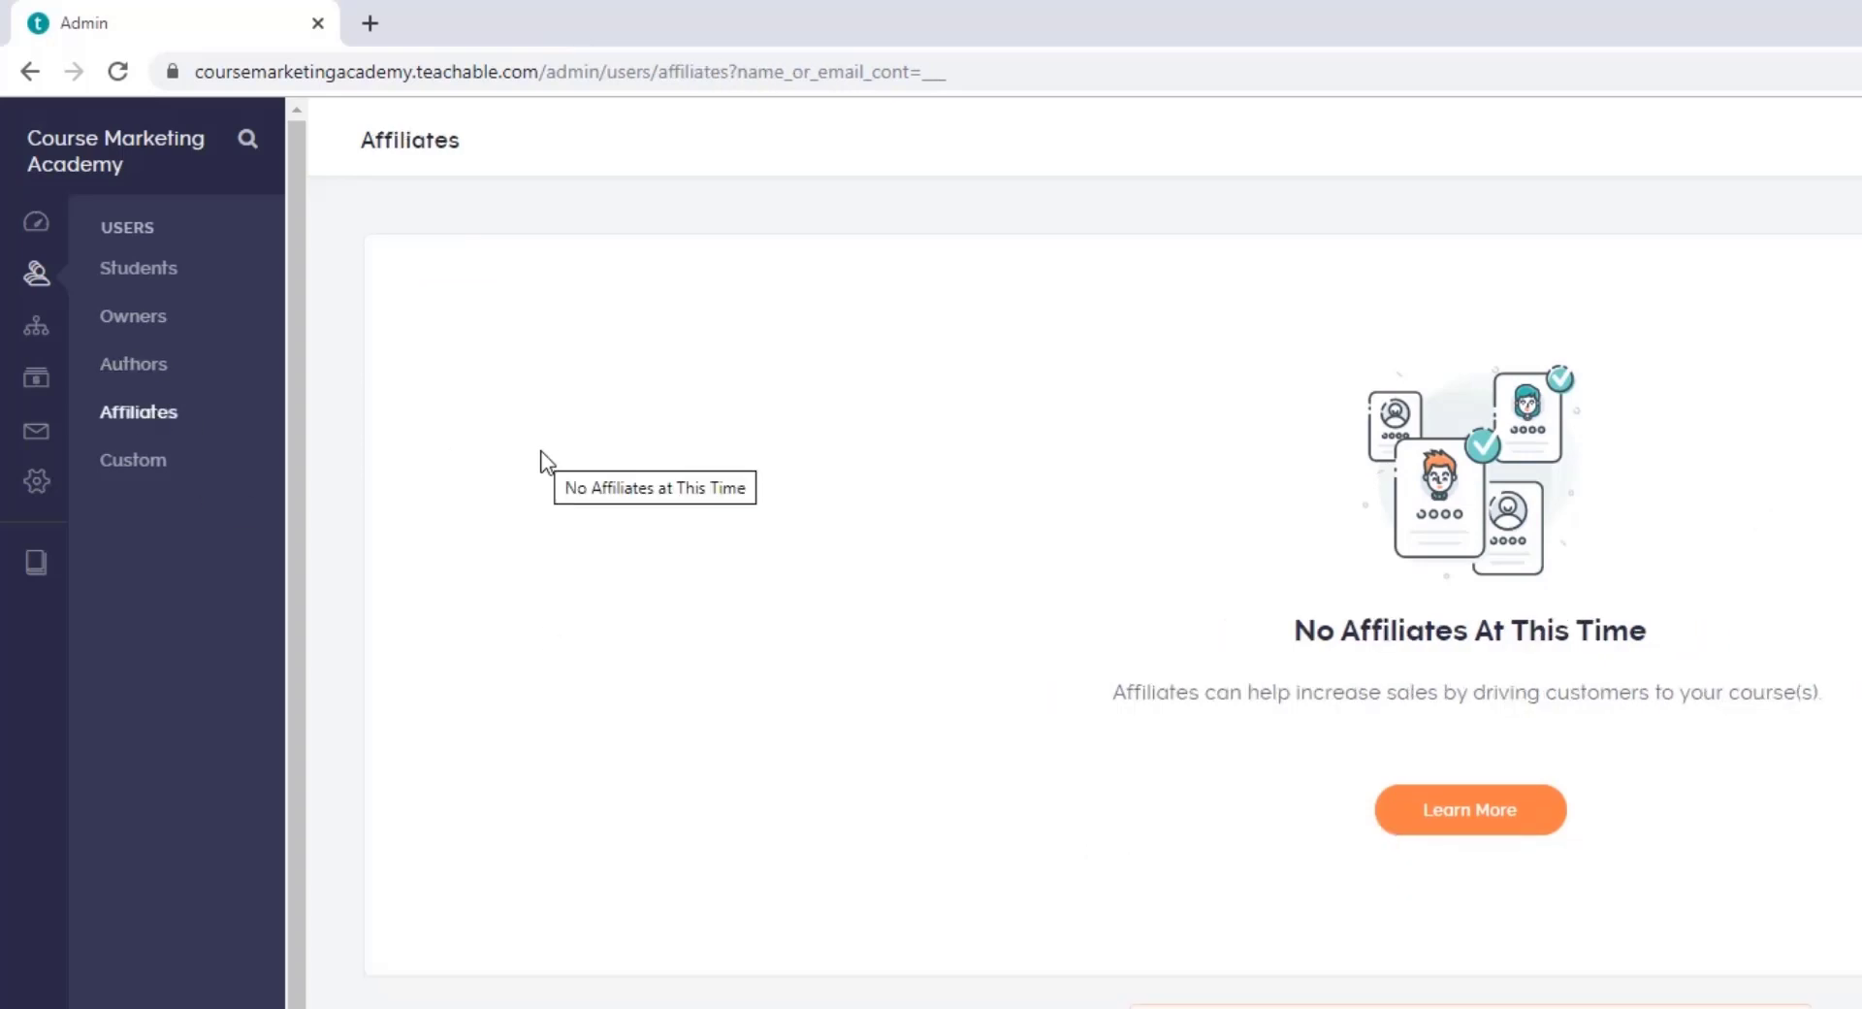
click(145, 466)
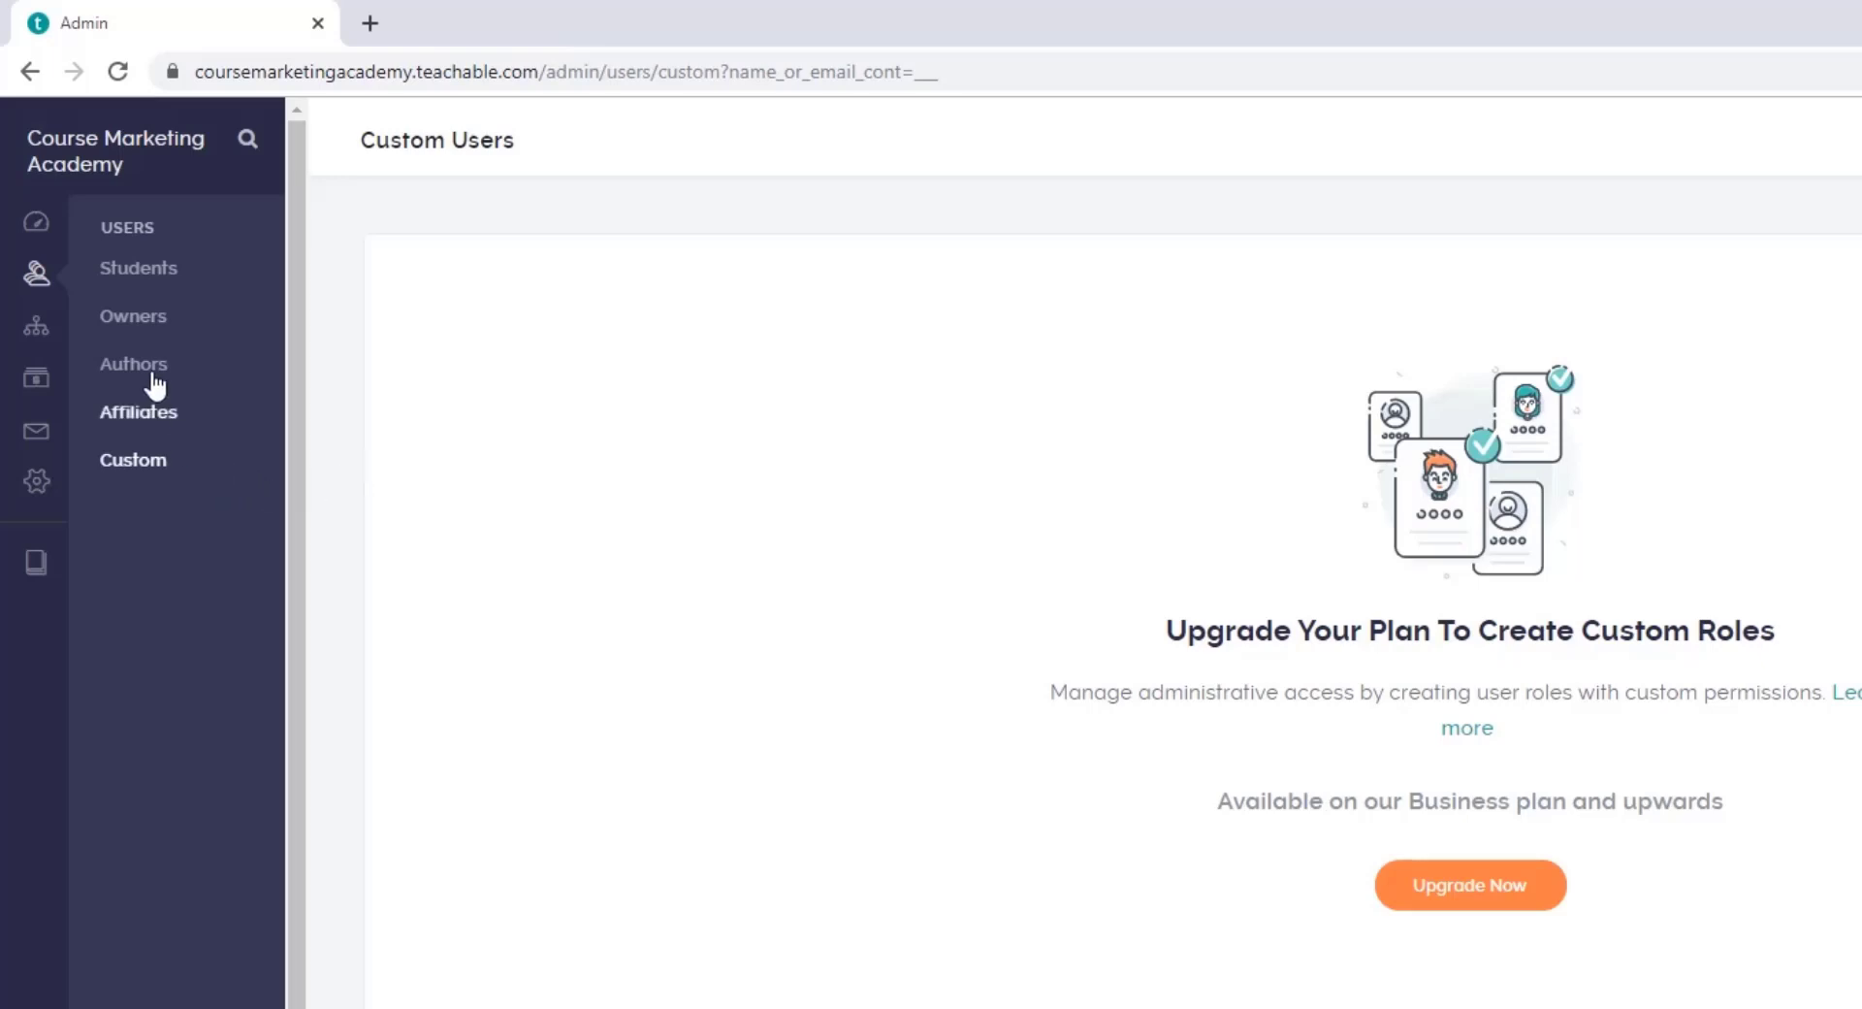
click(145, 287)
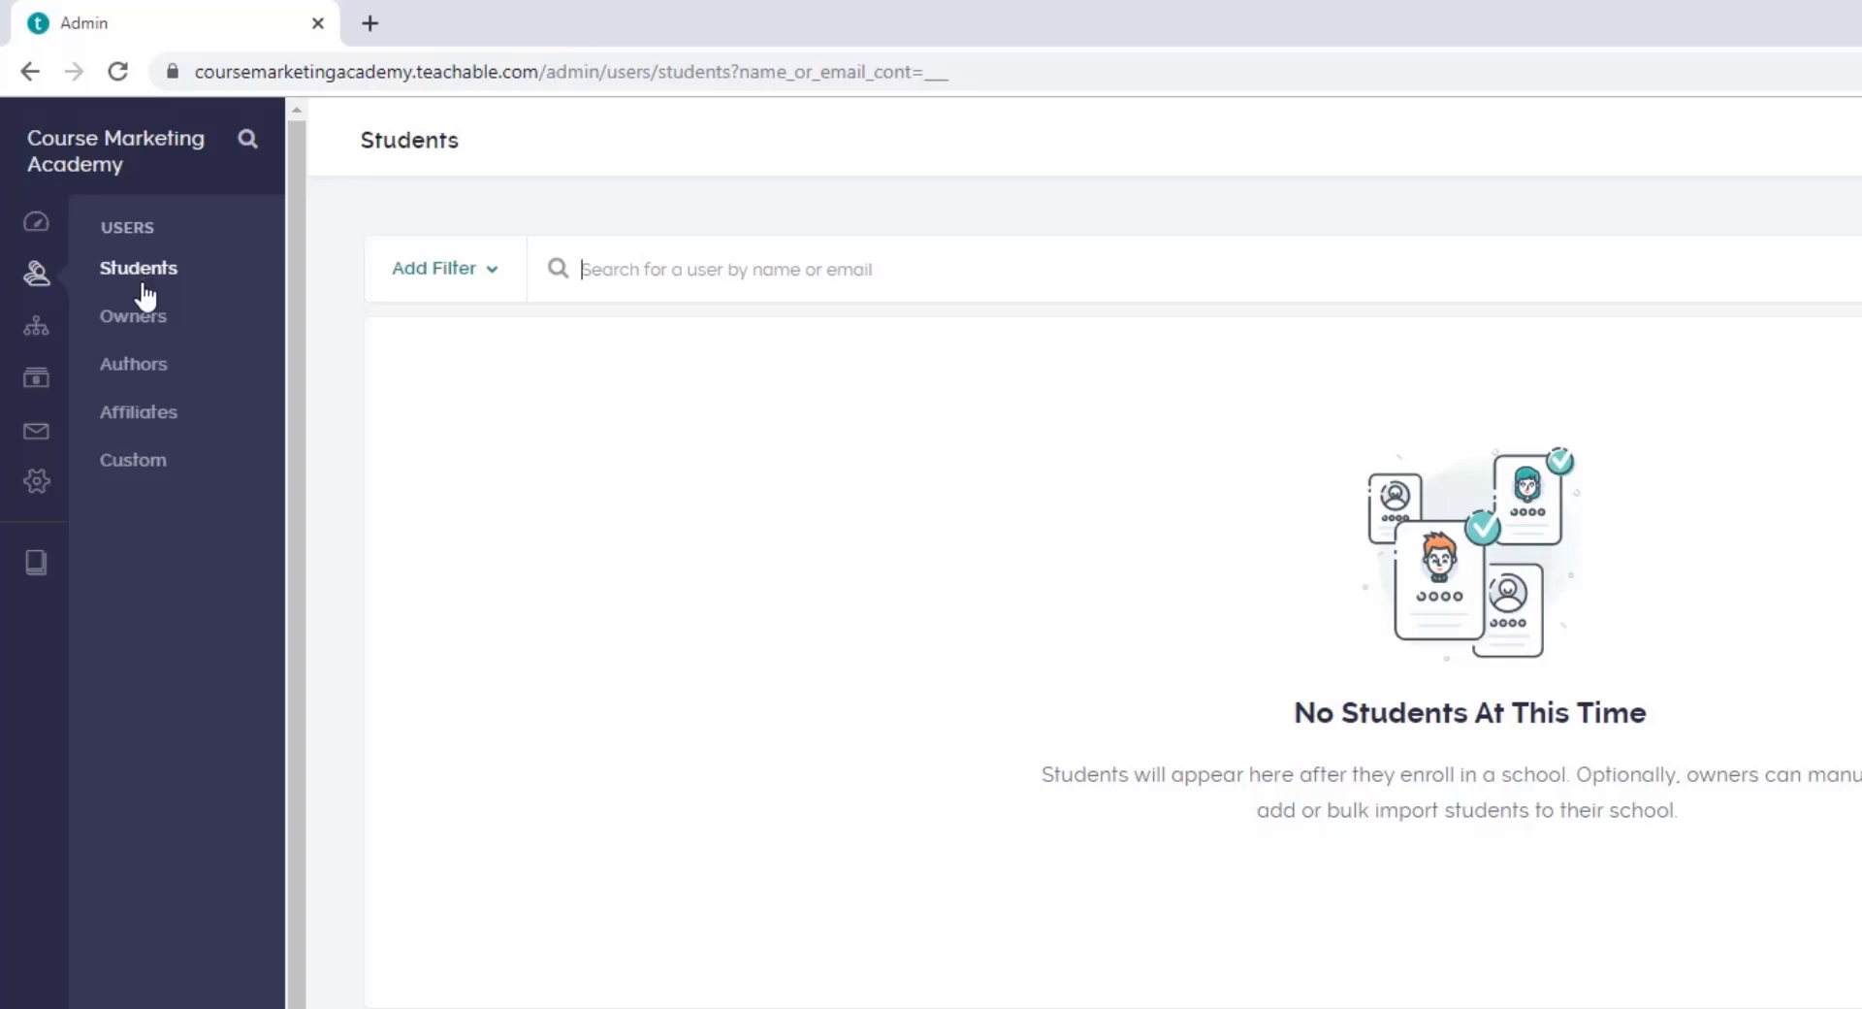
click(140, 416)
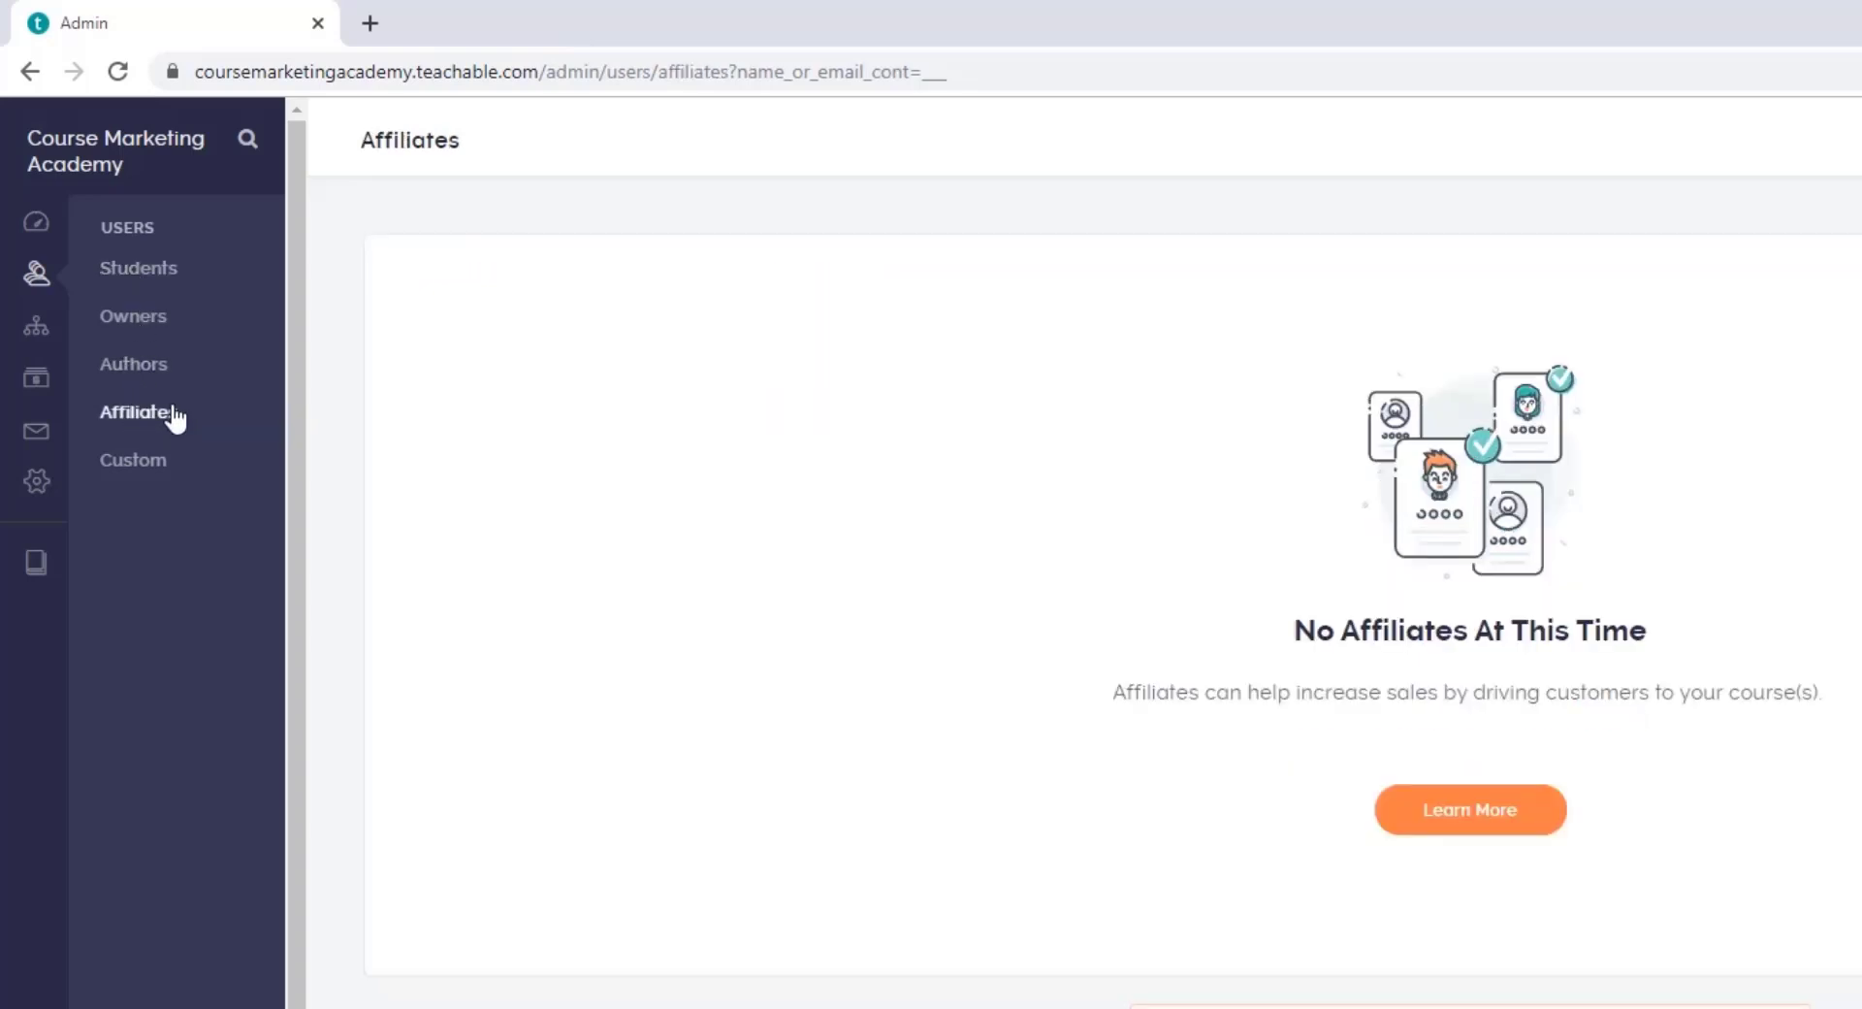